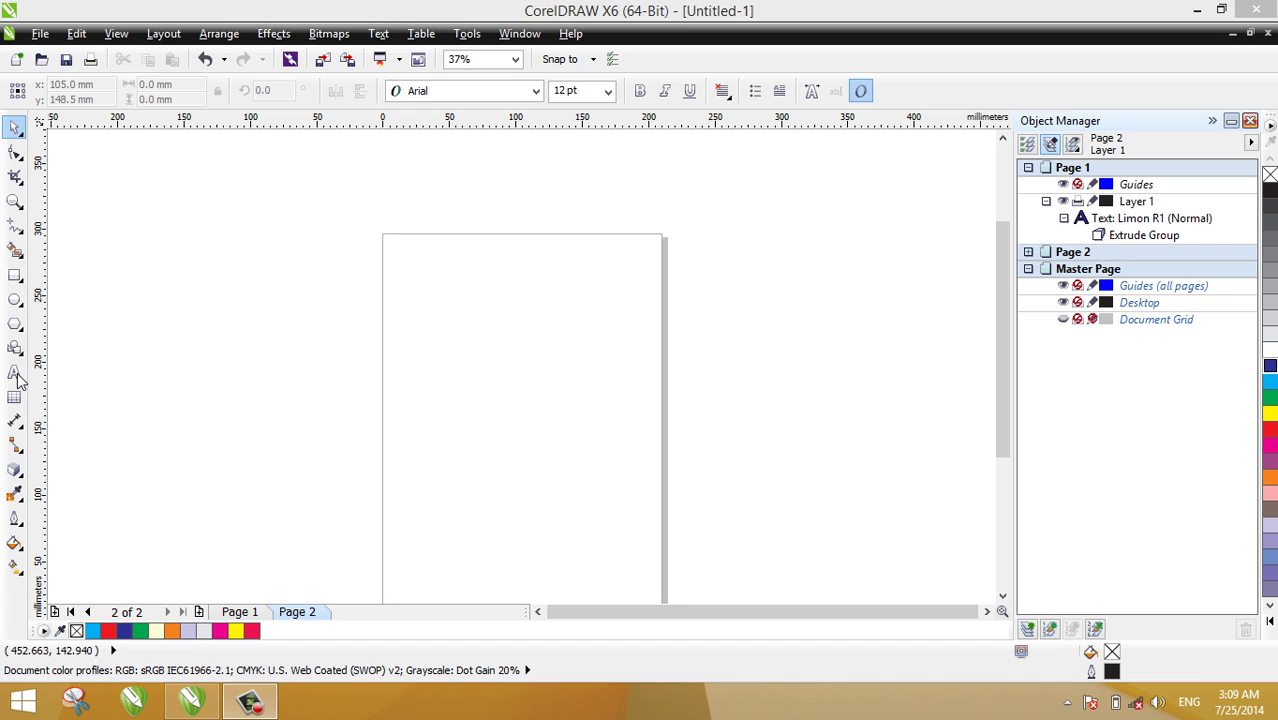
Select the Text tool with the empty Page 2 displayed.
{"action": "left_click", "coordinate": [16, 376]}
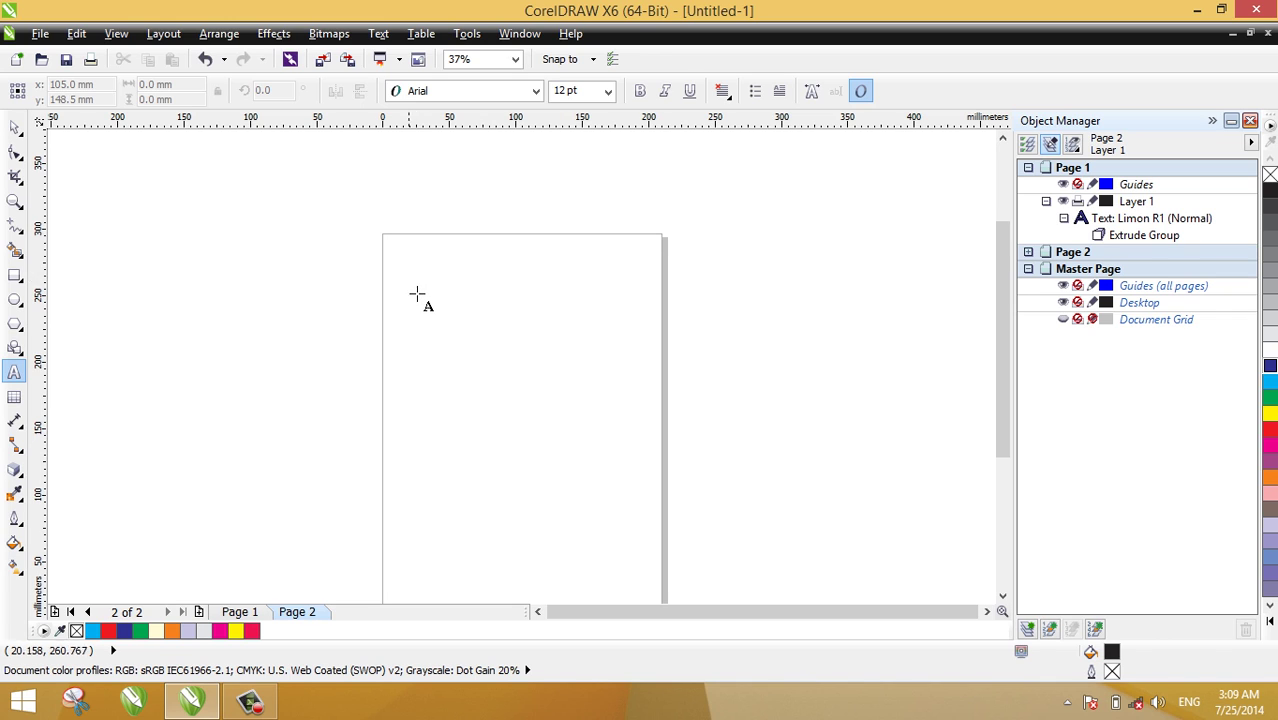
Start a text object near Page 2's top-left, set to Limon R1 at 48 pt.
{"action": "left_click", "coordinate": [416, 294]}
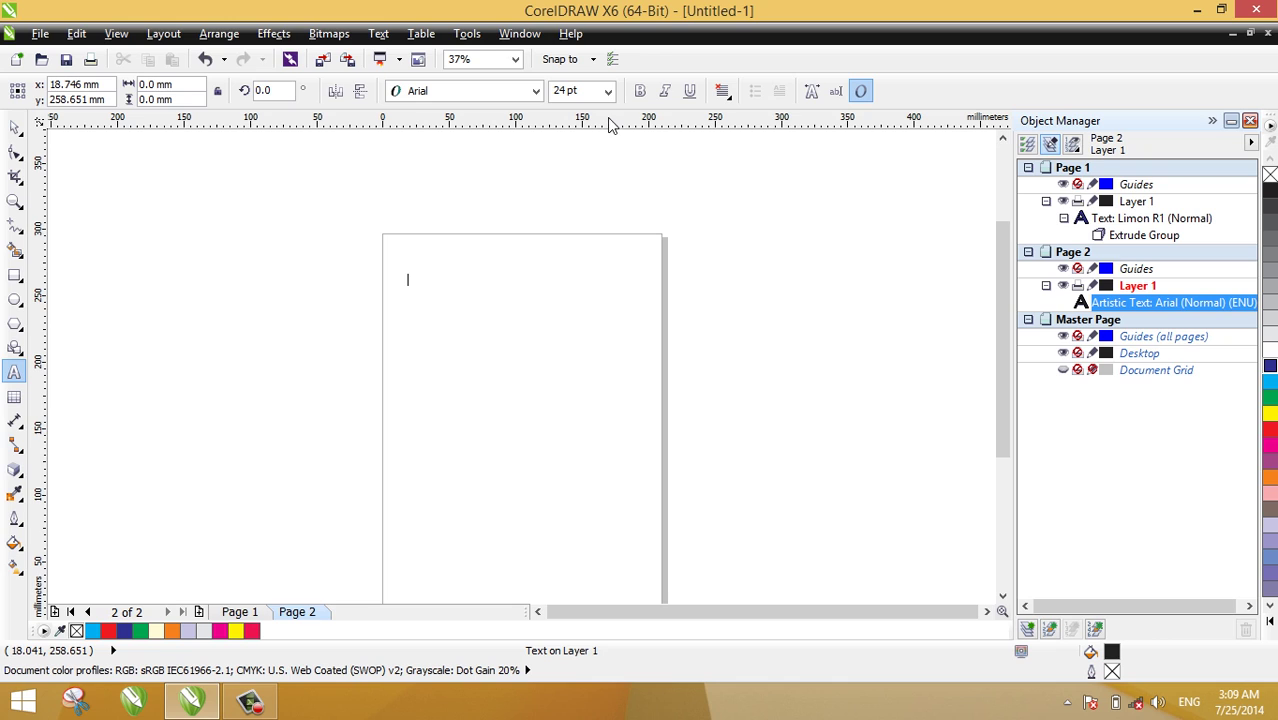
{"action": "left_click", "coordinate": [608, 91]}
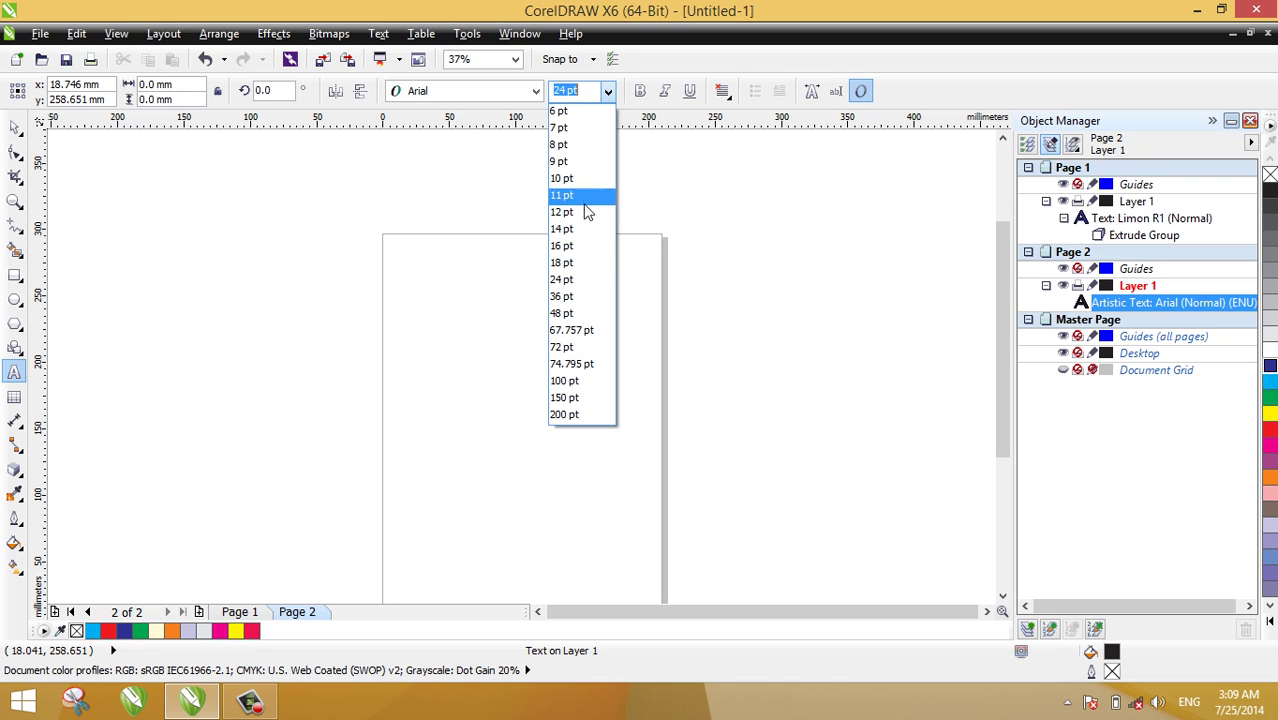
{"action": "left_click", "coordinate": [565, 313]}
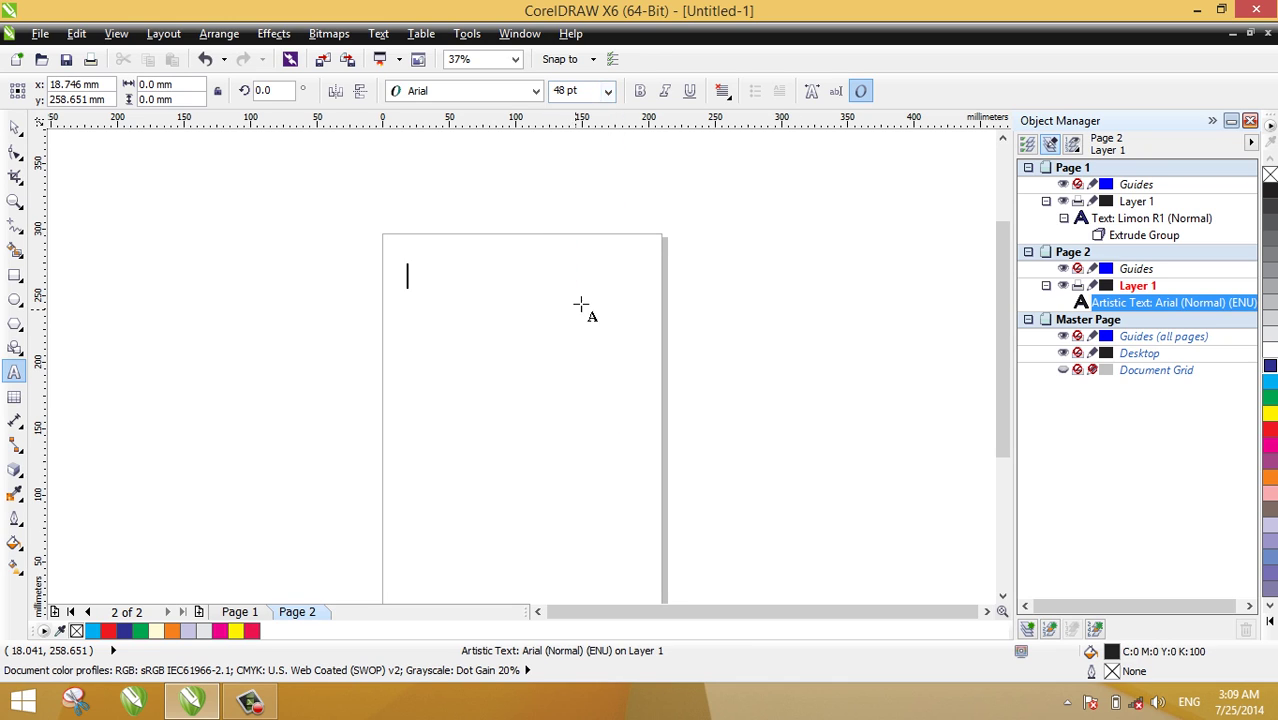
{"action": "left_click", "coordinate": [536, 91]}
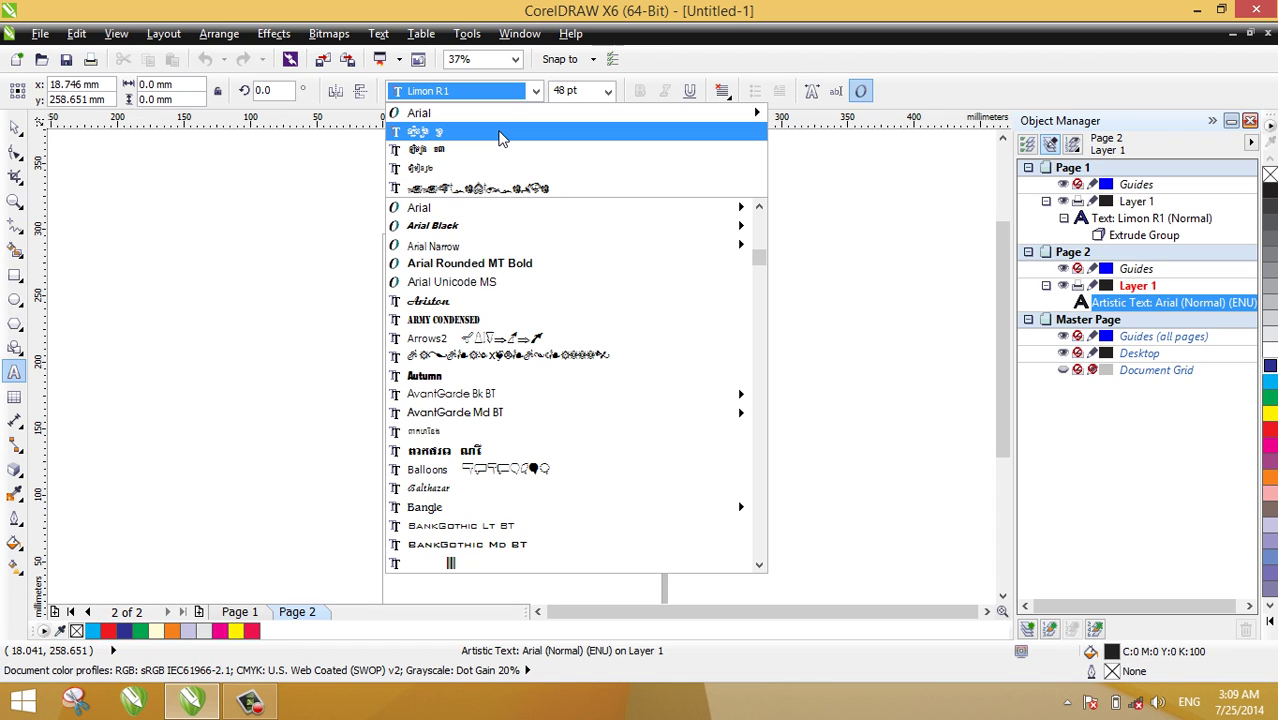
{"action": "left_click", "coordinate": [500, 137]}
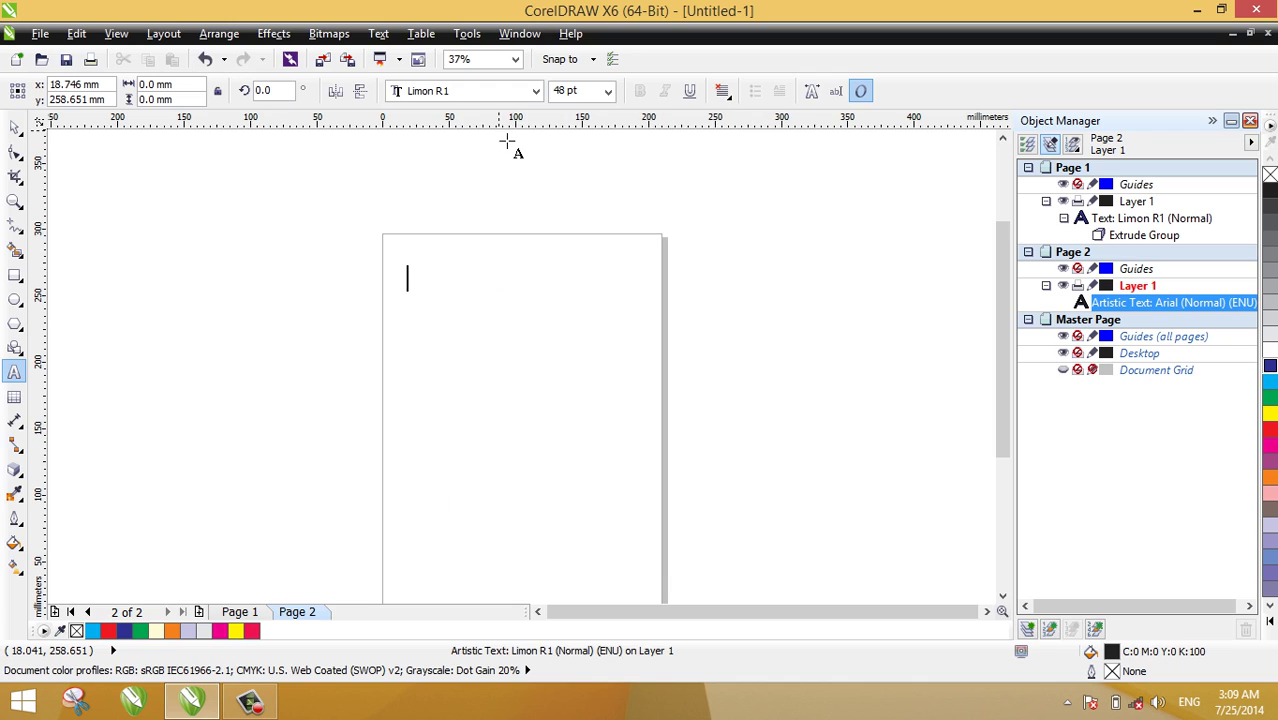
Zoom in and type the Khmer phrase as 'tarMantCak;bt 111' using Limon mapping.
{"action": "scroll", "coordinate": [438, 260], "scroll_direction": "up", "scroll_amount": 1}
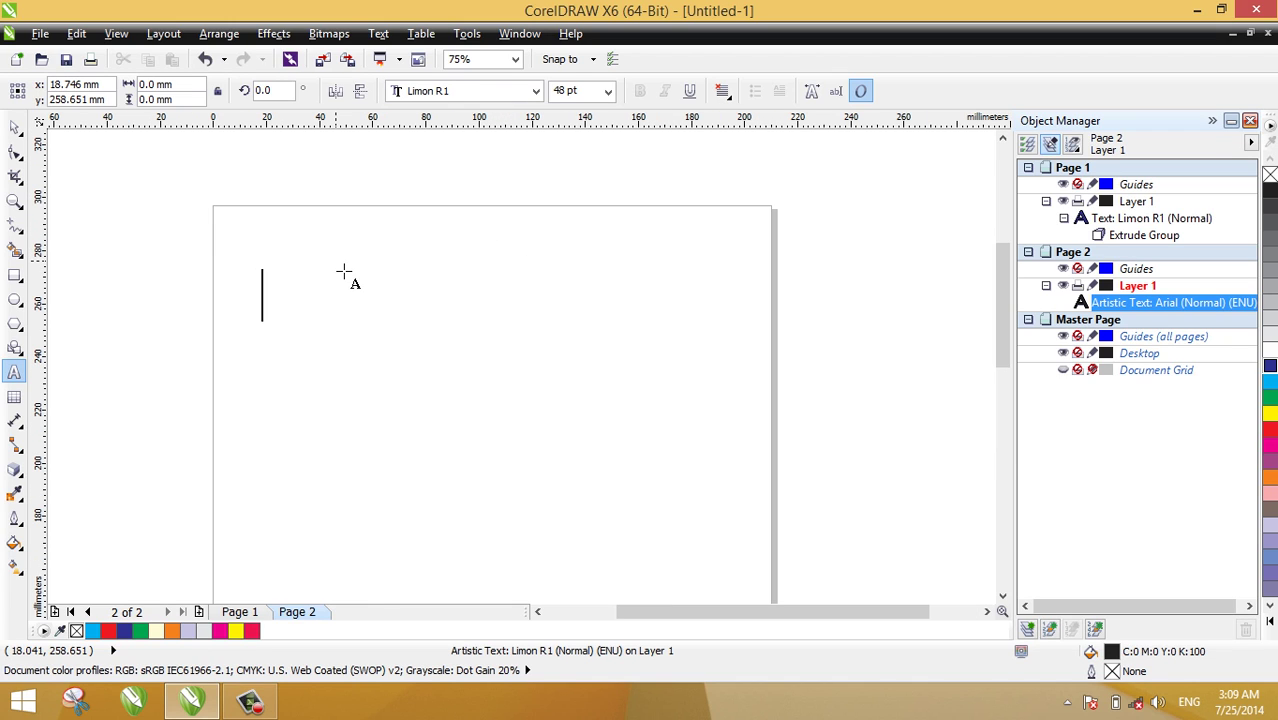
{"action": "type", "text": "t"}
{"action": "type", "text": "ar"}
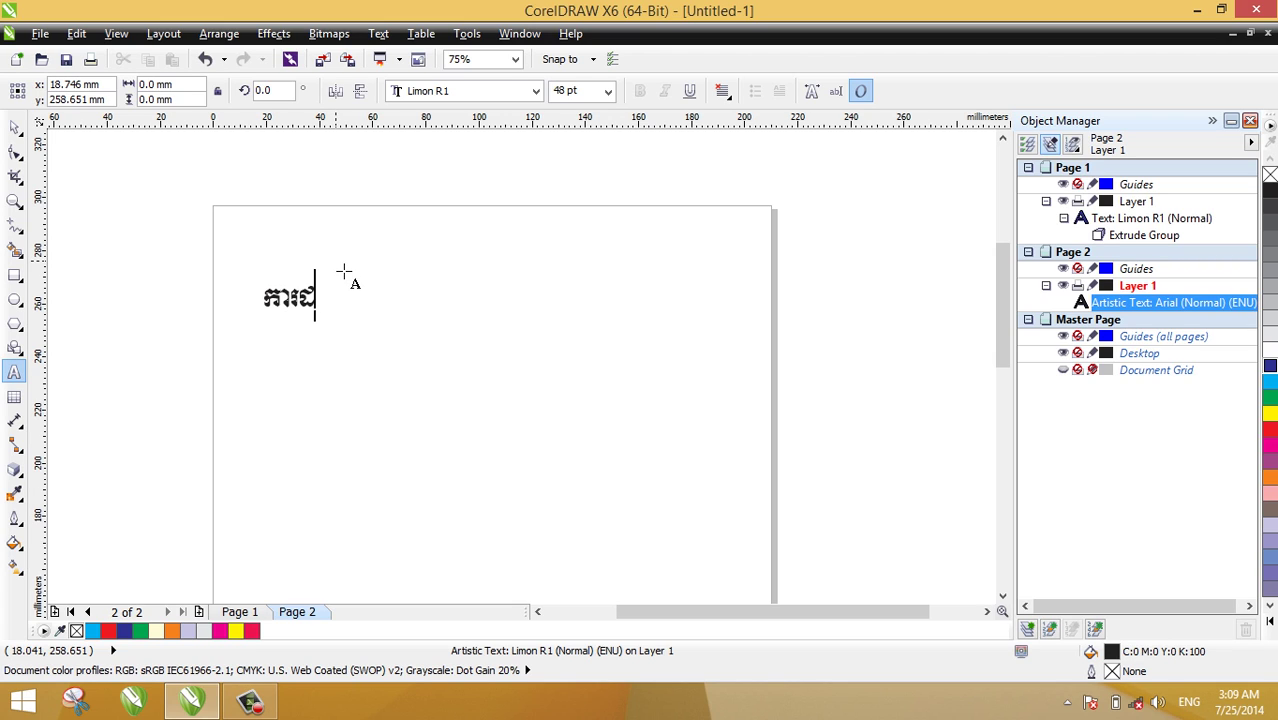
{"action": "type", "text": "Man"}
{"action": "type", "text": "tCak"}
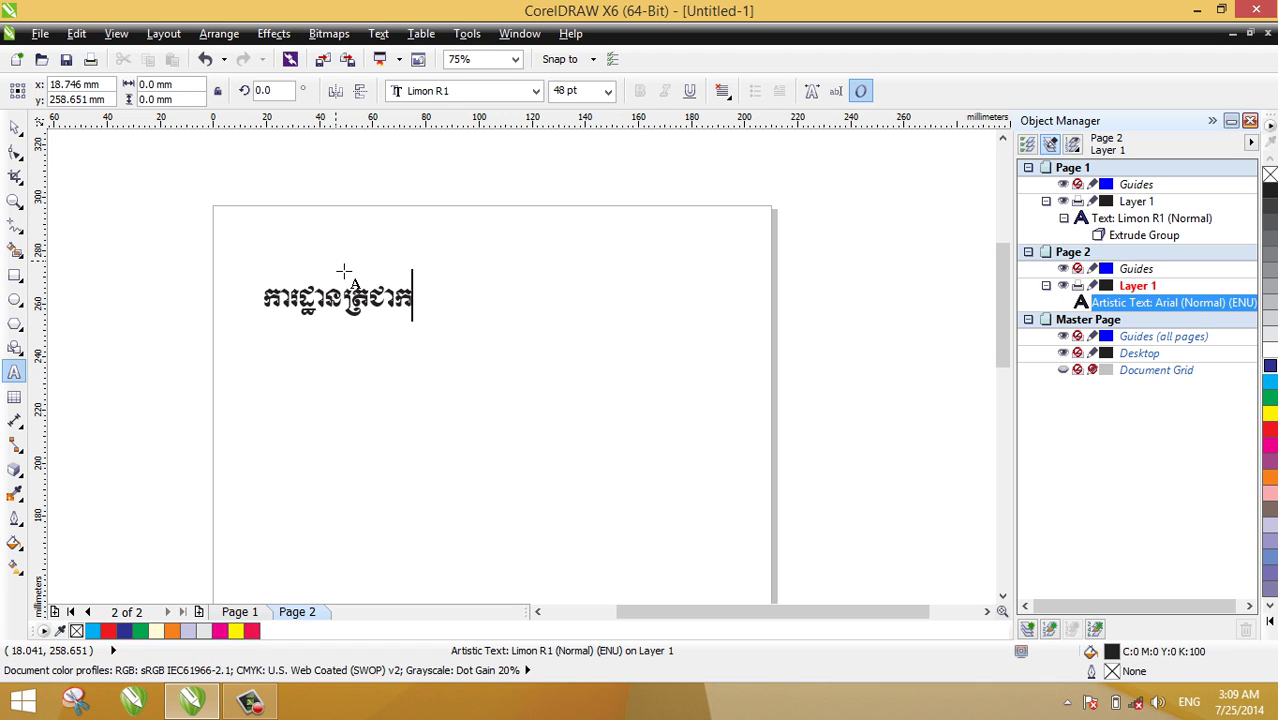
{"action": "type", "text": ";b"}
{"action": "type", "text": "t"}
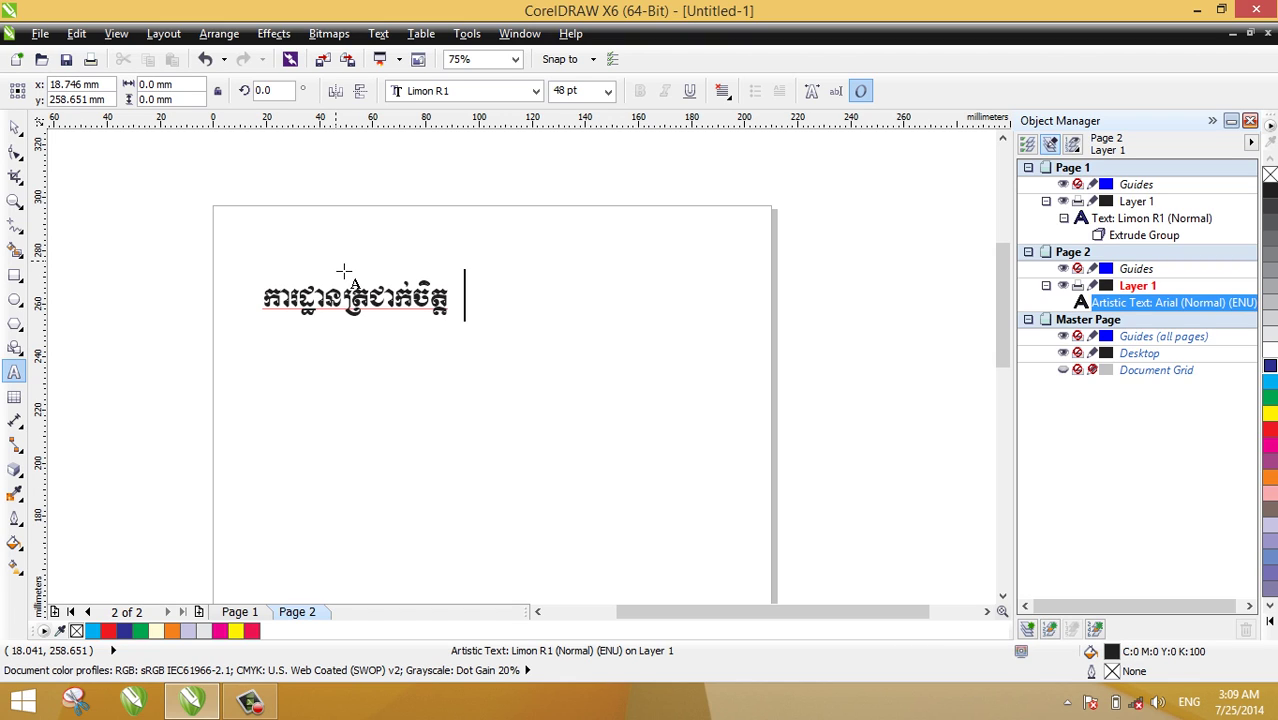
{"action": "type", "text": " 111"}
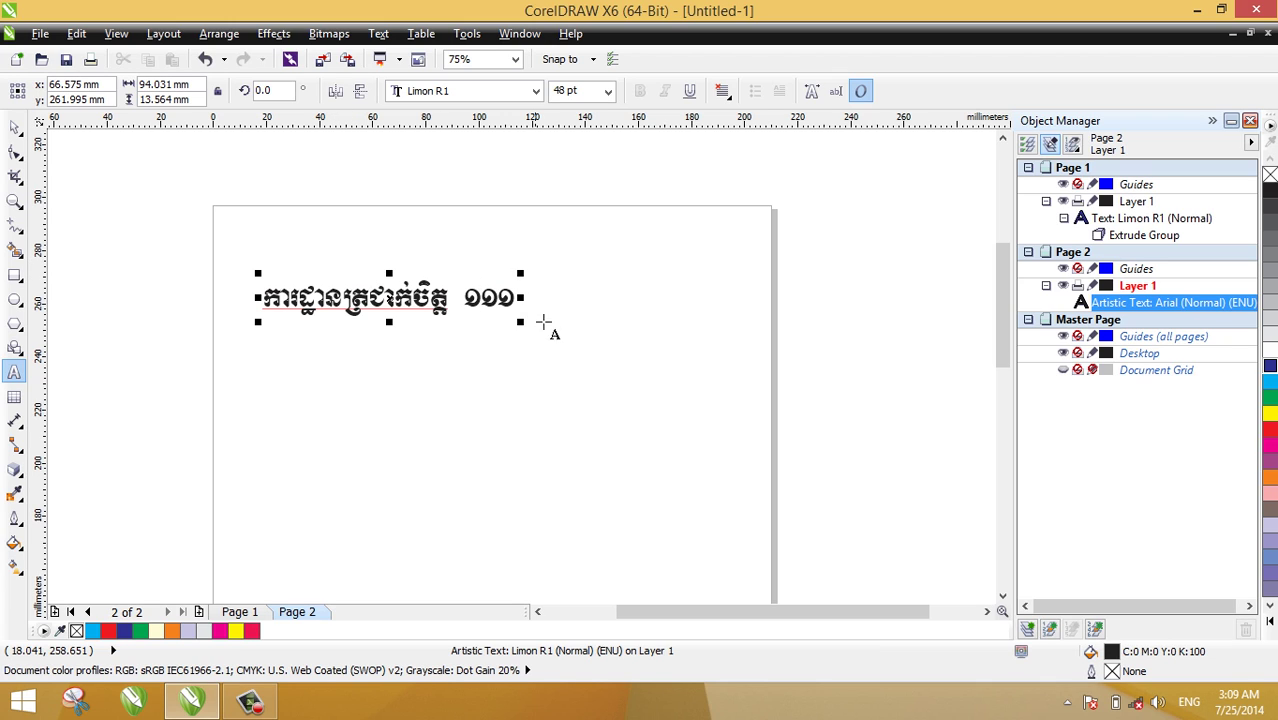
Scale the Khmer text up to about 77 pt and shift it right along the page top.
{"action": "left_click_drag", "start_coordinate": [531, 339], "coordinate": [607, 373]}
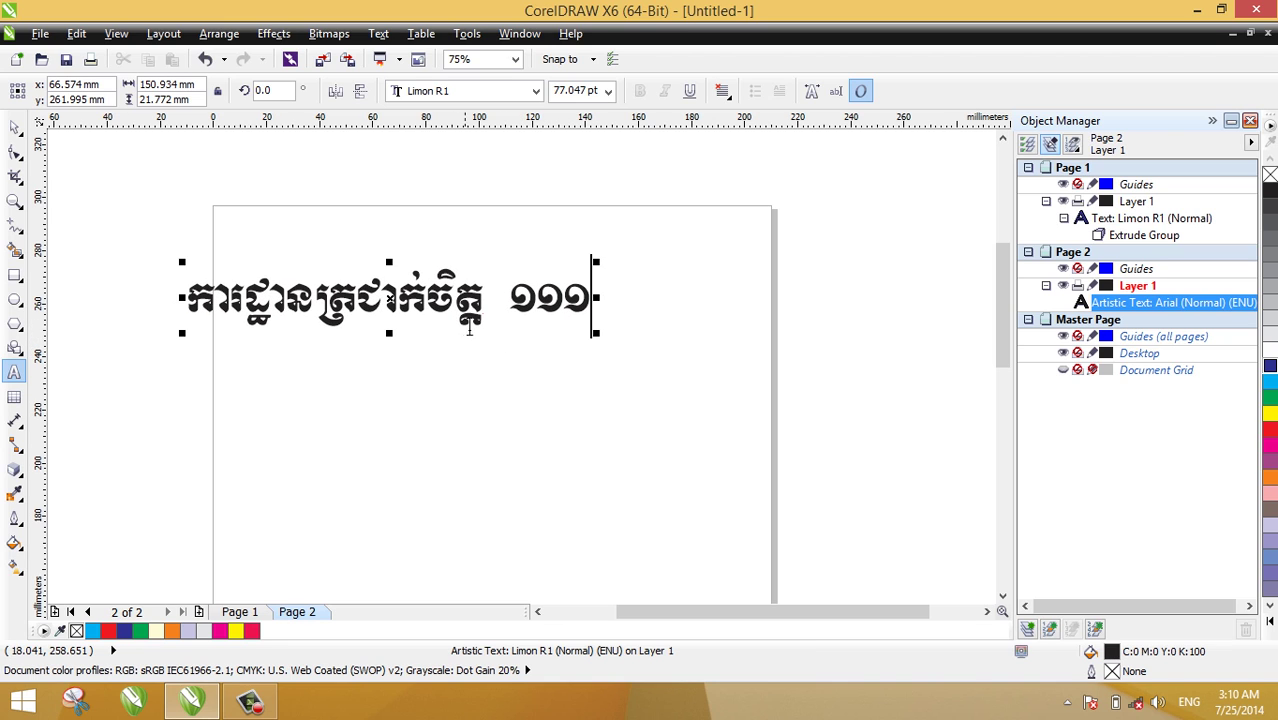
{"action": "mouse_move", "coordinate": [400, 310]}
{"action": "left_mouse_down"}
{"action": "mouse_move", "coordinate": [498, 305]}
{"action": "mouse_move", "coordinate": [500, 285]}
{"action": "left_mouse_up"}
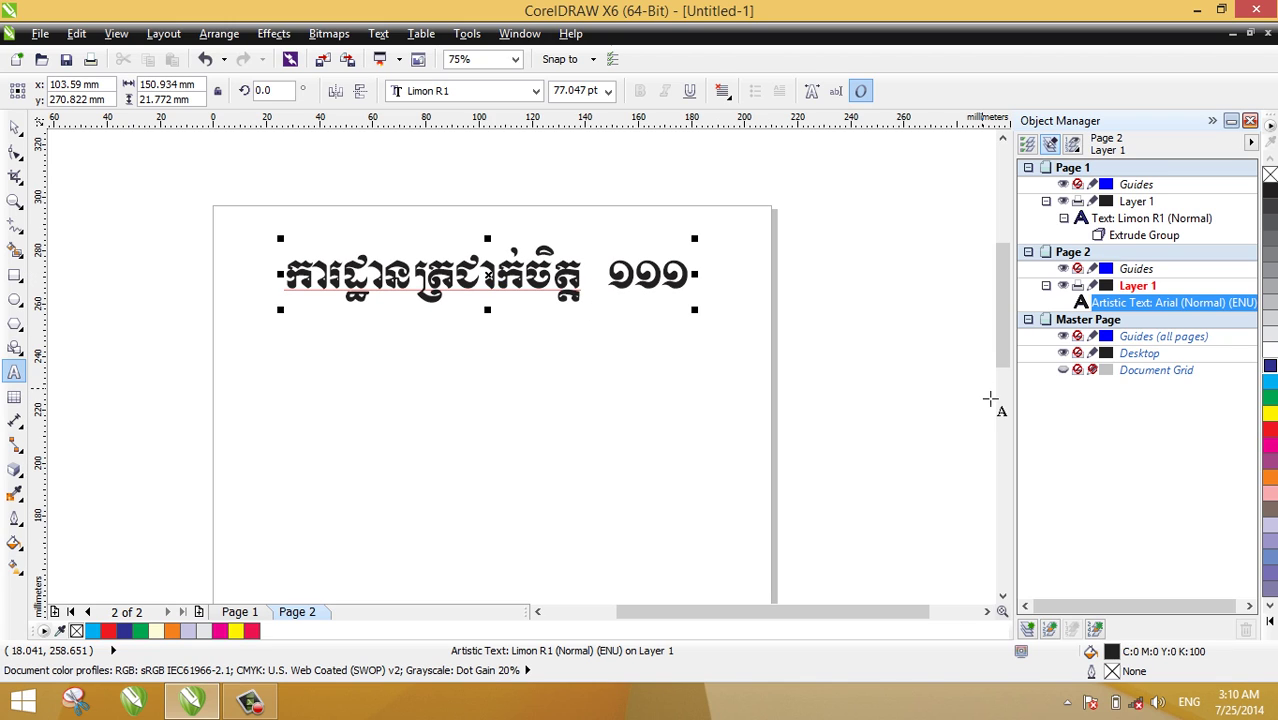
{"action": "left_click", "coordinate": [18, 131]}
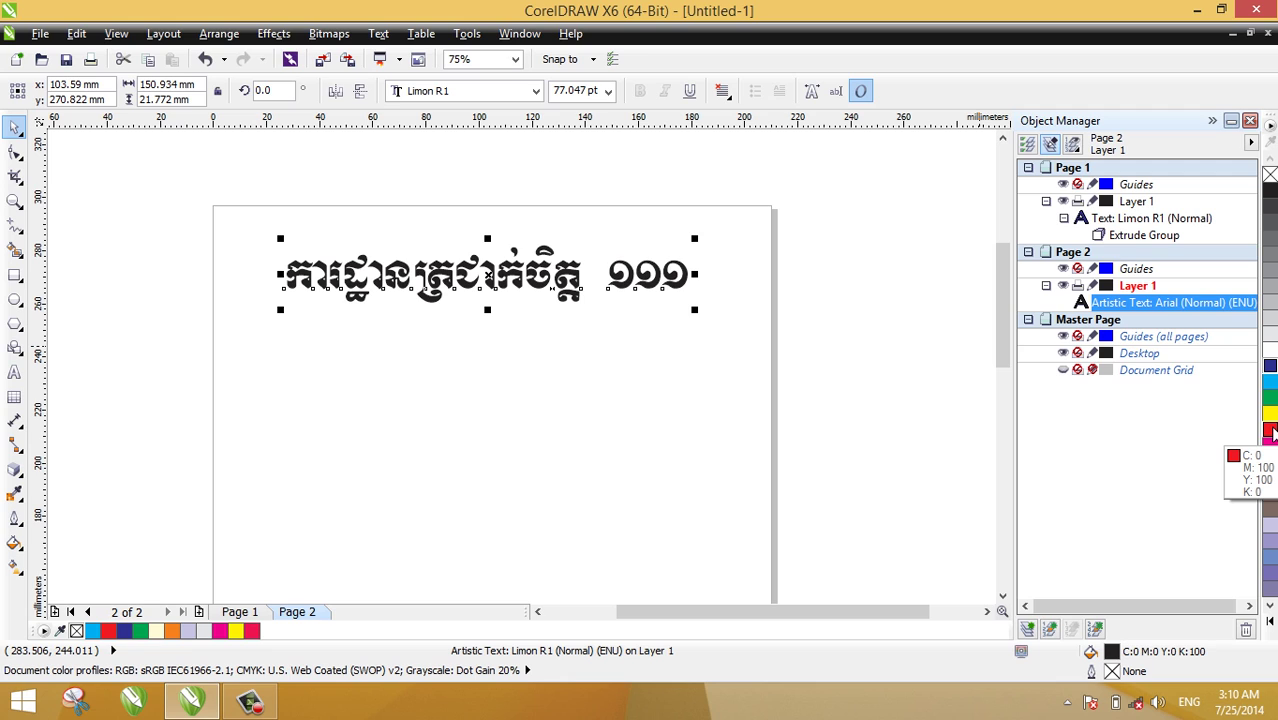
Fill the Khmer text red (C:0 M:100 Y:100 K:0) and zoom in to 150%.
{"action": "left_click", "coordinate": [1270, 430]}
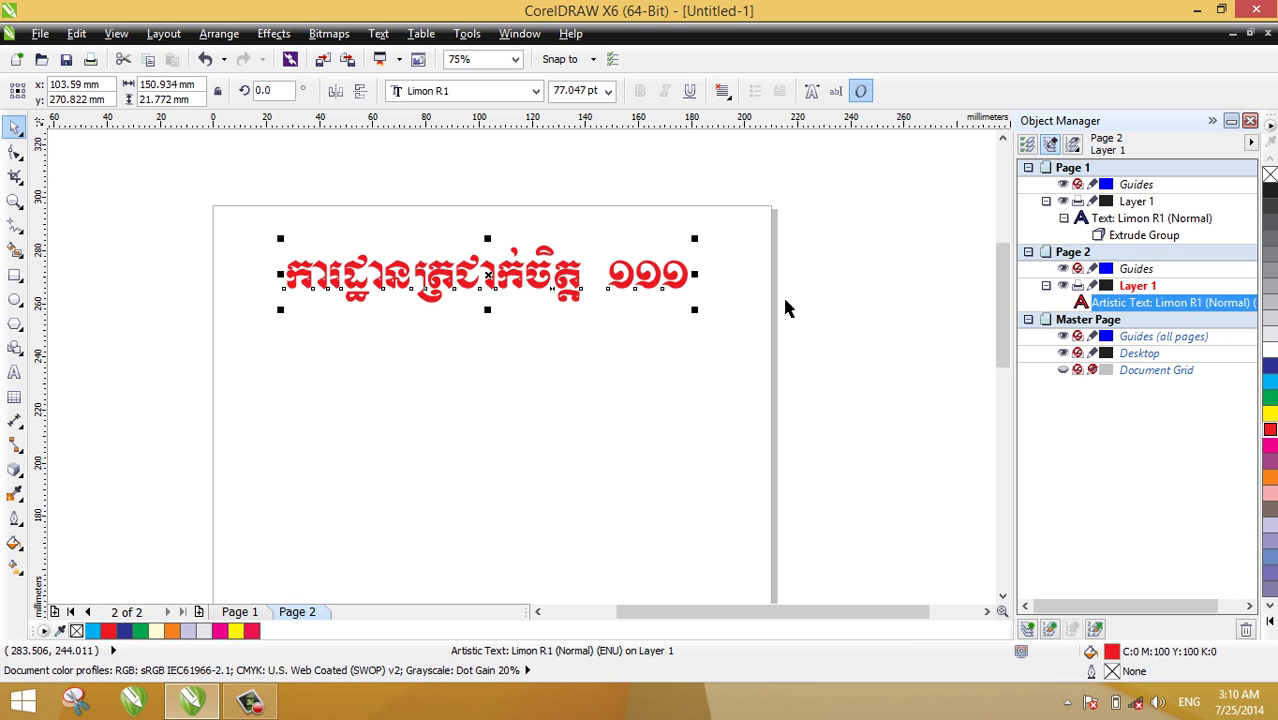
{"action": "left_click", "coordinate": [517, 237]}
{"action": "scroll", "coordinate": [517, 237], "scroll_direction": "up", "scroll_amount": 2}
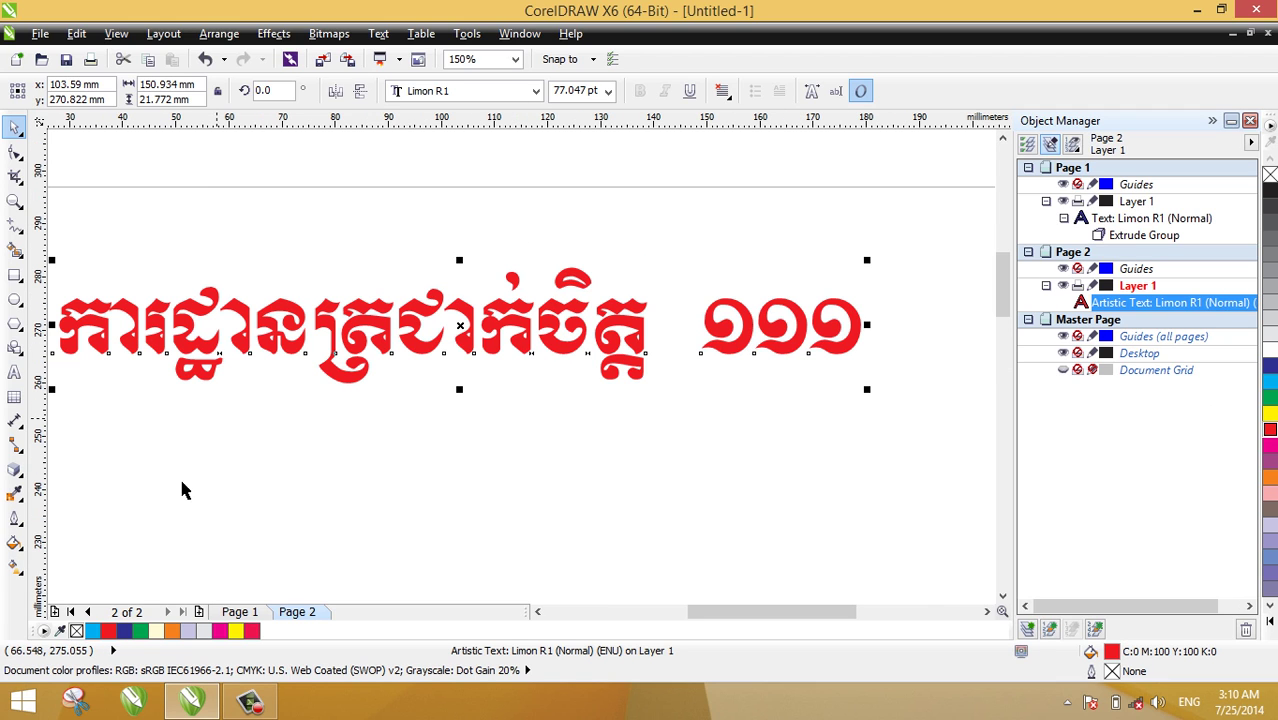
{"action": "left_click_drag", "start_coordinate": [709, 620], "coordinate": [716, 614]}
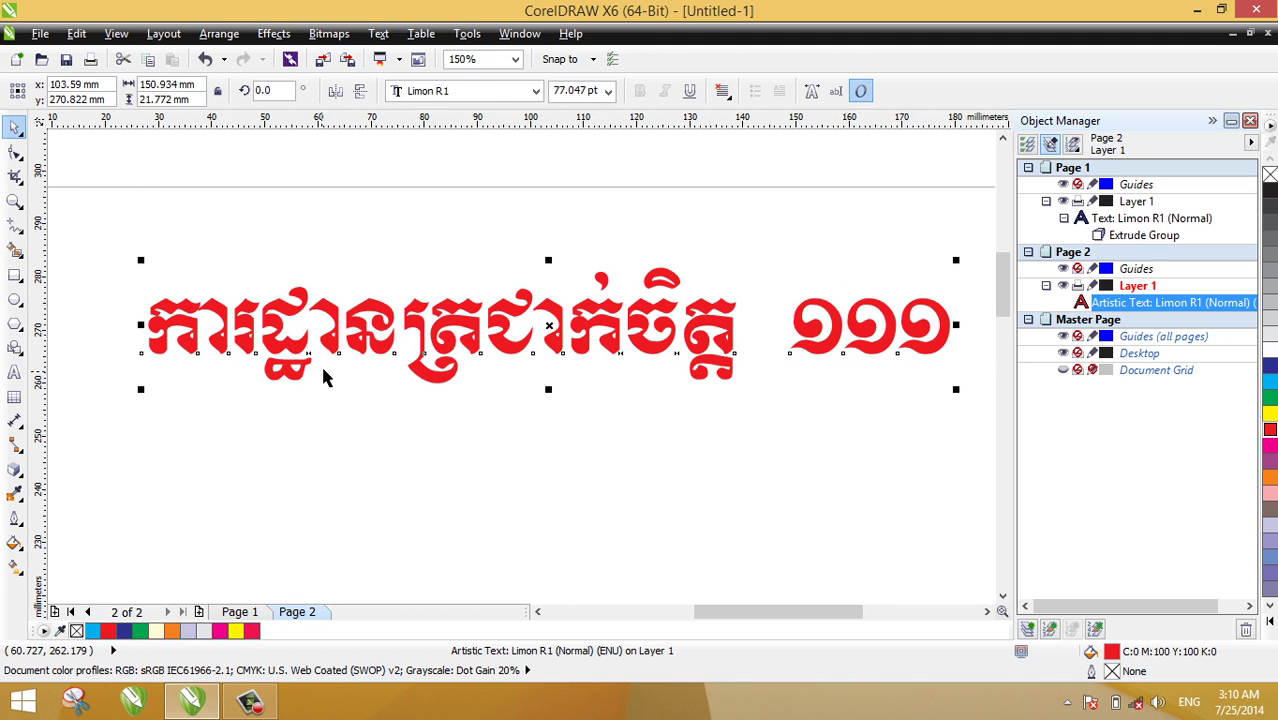
{"action": "left_click", "coordinate": [16, 470]}
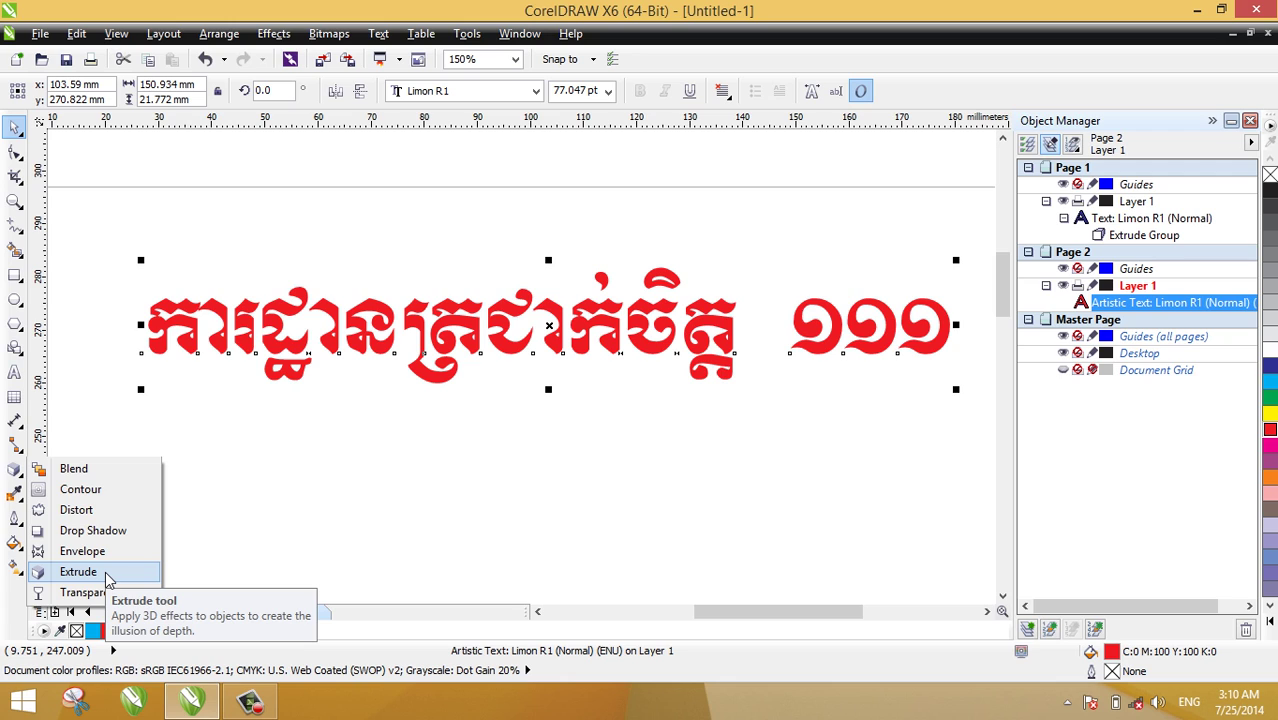
Extrude the red text to depth 20, receding toward a vanishing point below it.
{"action": "left_click", "coordinate": [78, 572]}
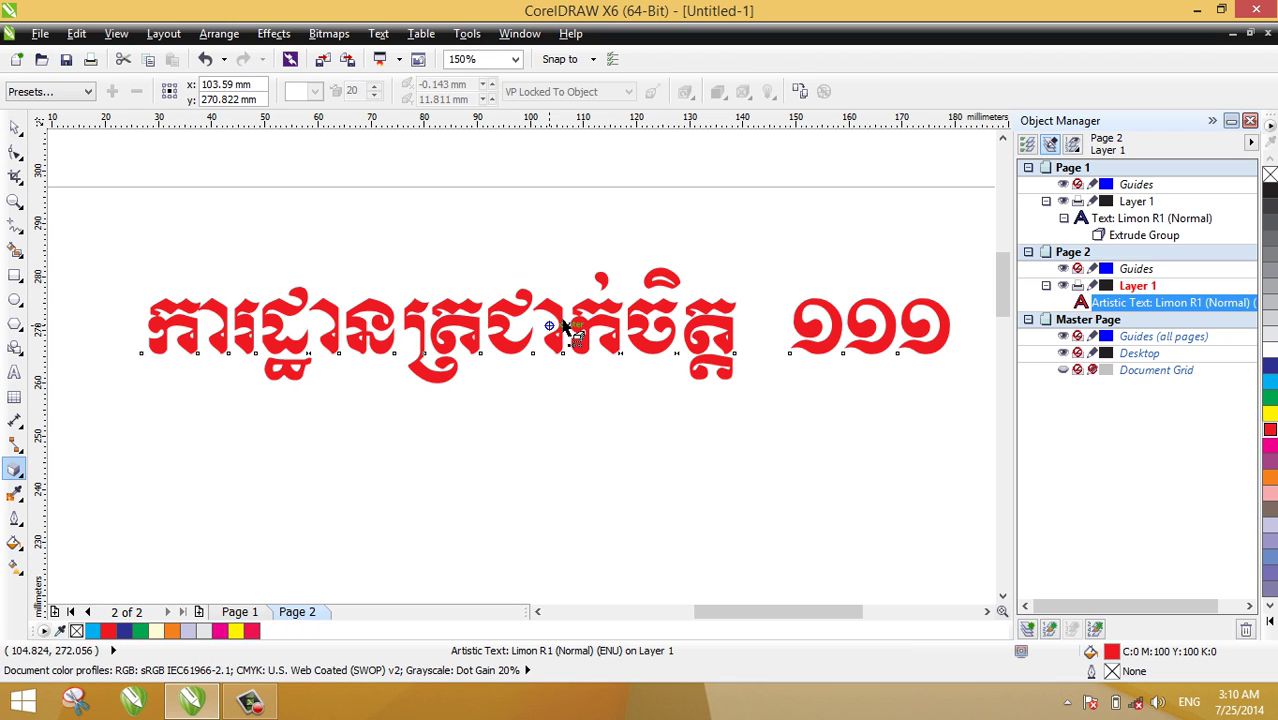
{"action": "mouse_move", "coordinate": [549, 325]}
{"action": "left_mouse_down"}
{"action": "mouse_move", "coordinate": [569, 412]}
{"action": "mouse_move", "coordinate": [555, 450]}
{"action": "left_mouse_up"}
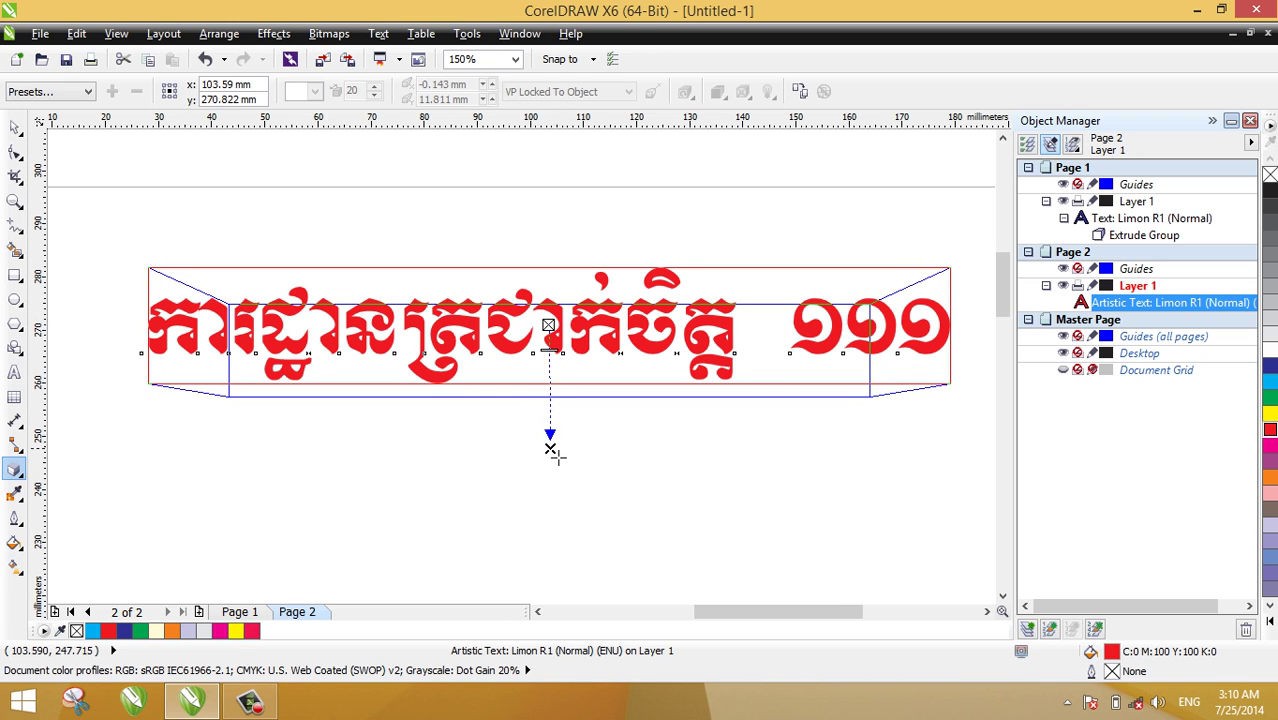
{"action": "left_click_drag", "start_coordinate": [553, 449], "coordinate": [550, 448]}
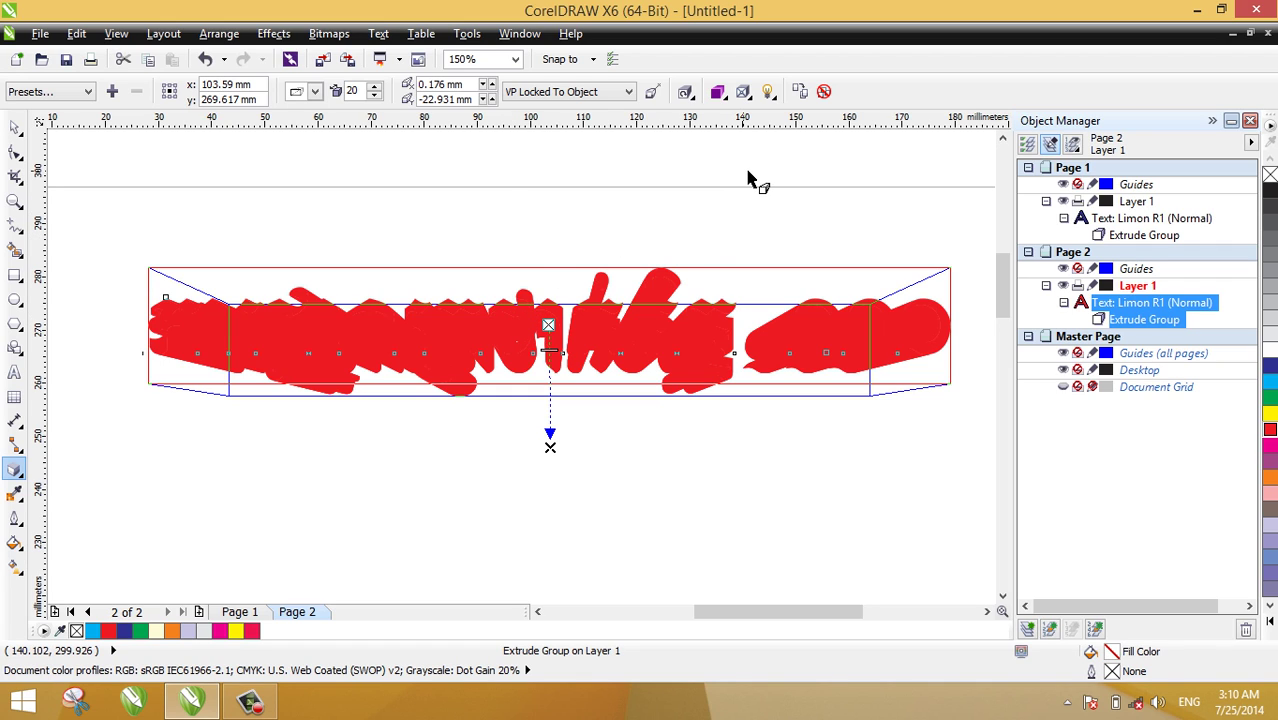
Set the extrusion colour to shading, from dark blue to cyan.
{"action": "left_click", "coordinate": [727, 103]}
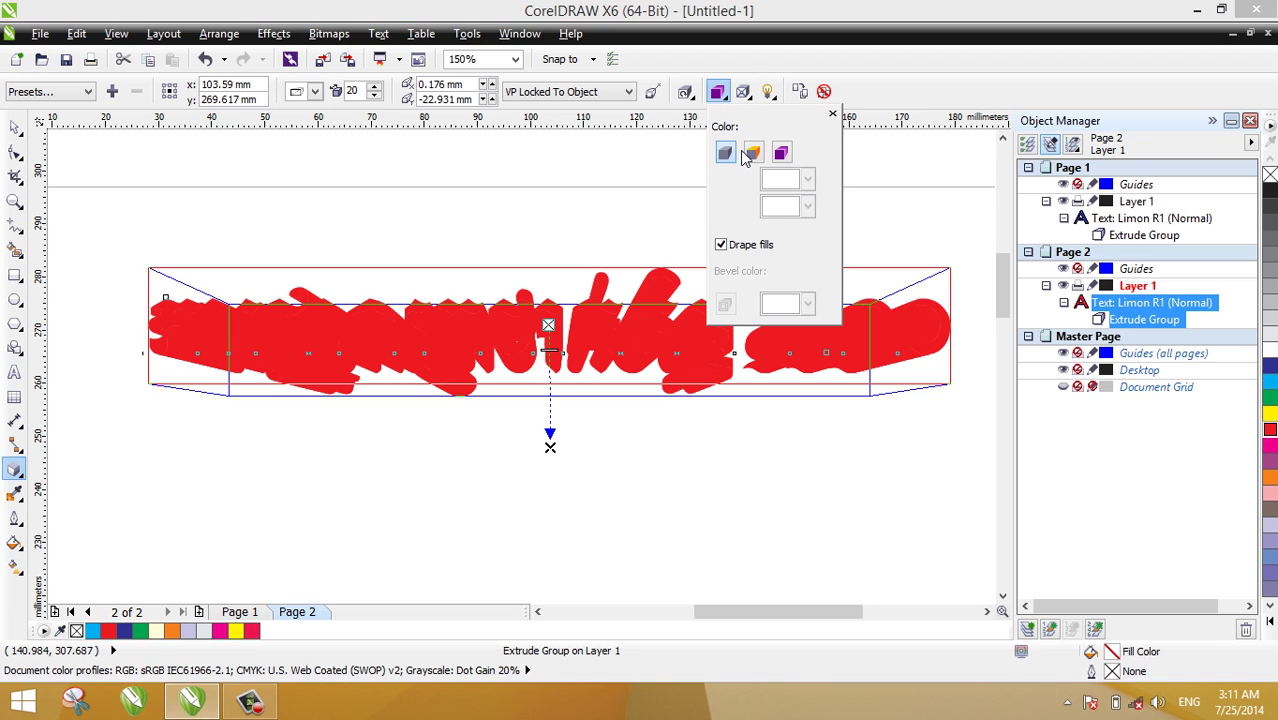
{"action": "left_click", "coordinate": [781, 155]}
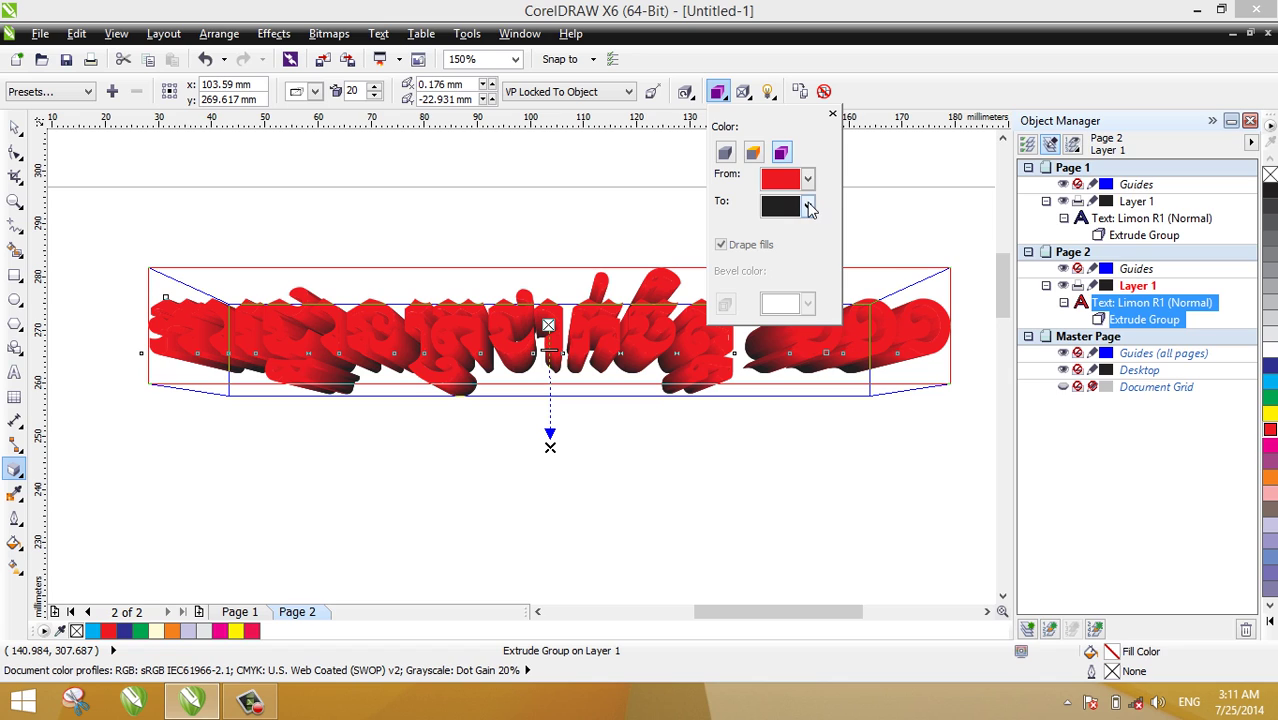
{"action": "left_click", "coordinate": [808, 179]}
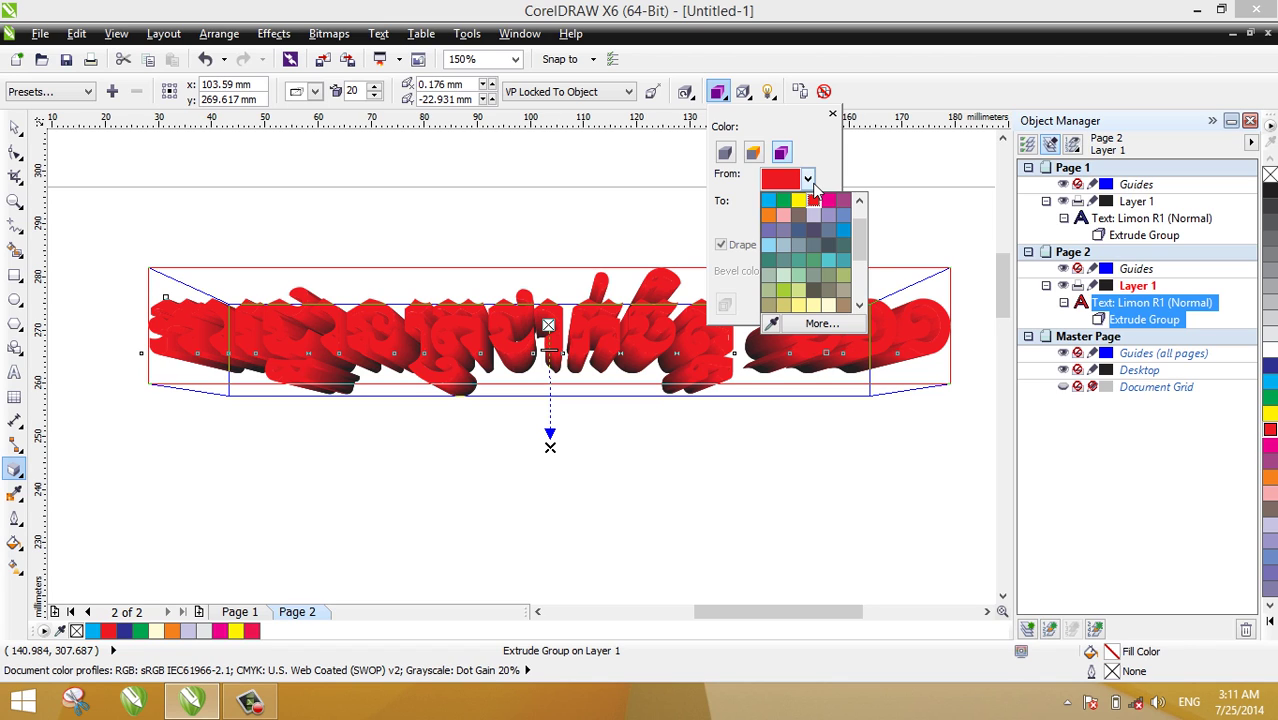
{"action": "left_click", "coordinate": [860, 231]}
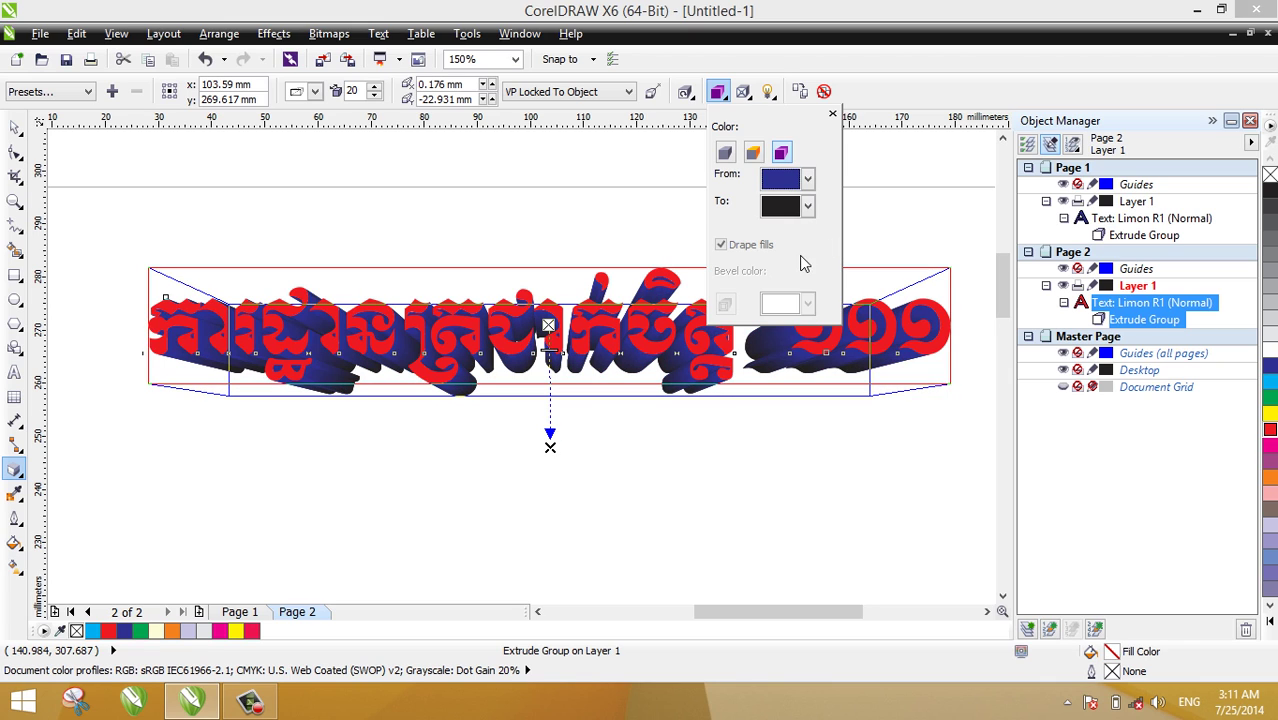
{"action": "left_click", "coordinate": [808, 207]}
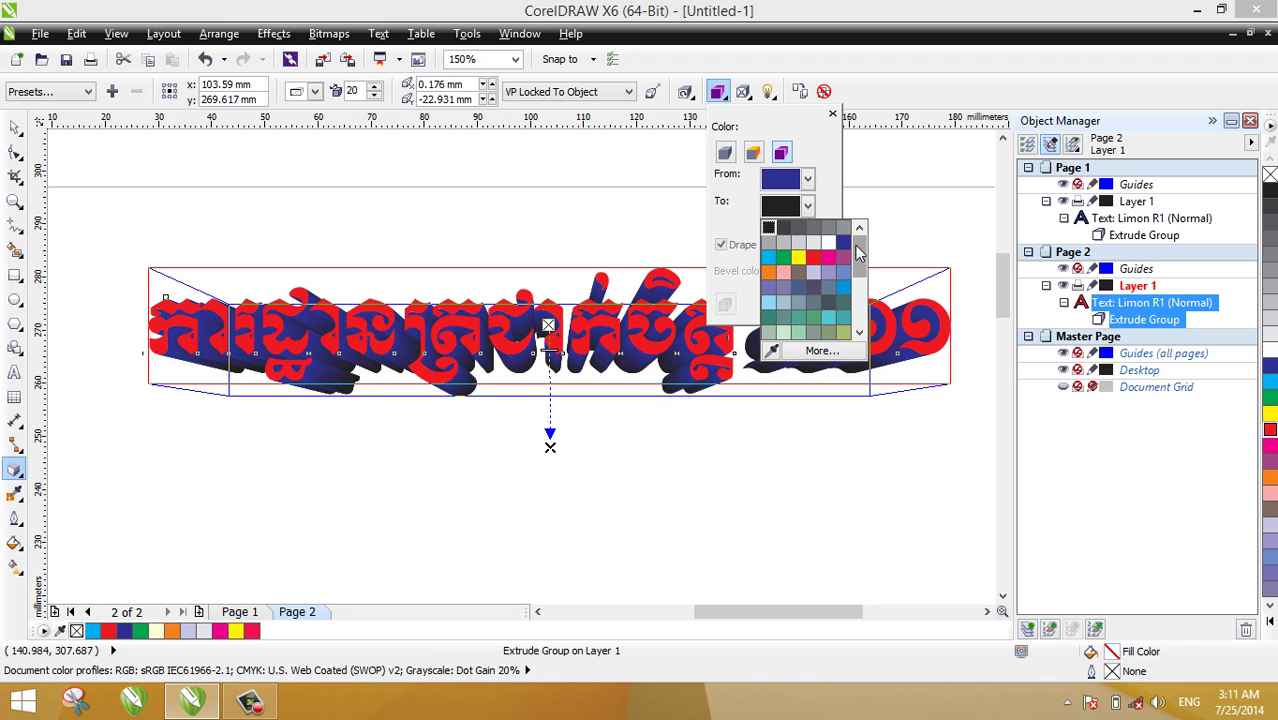
{"action": "left_click", "coordinate": [768, 262]}
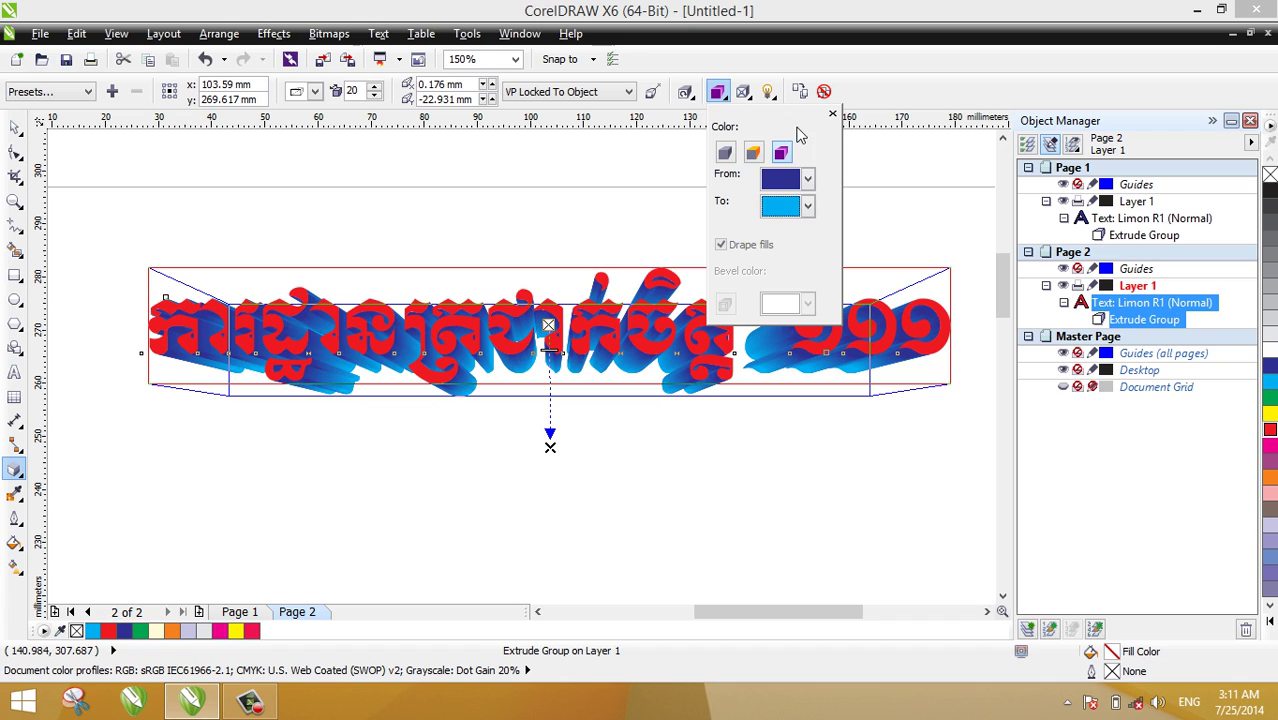
{"action": "left_click", "coordinate": [832, 113]}
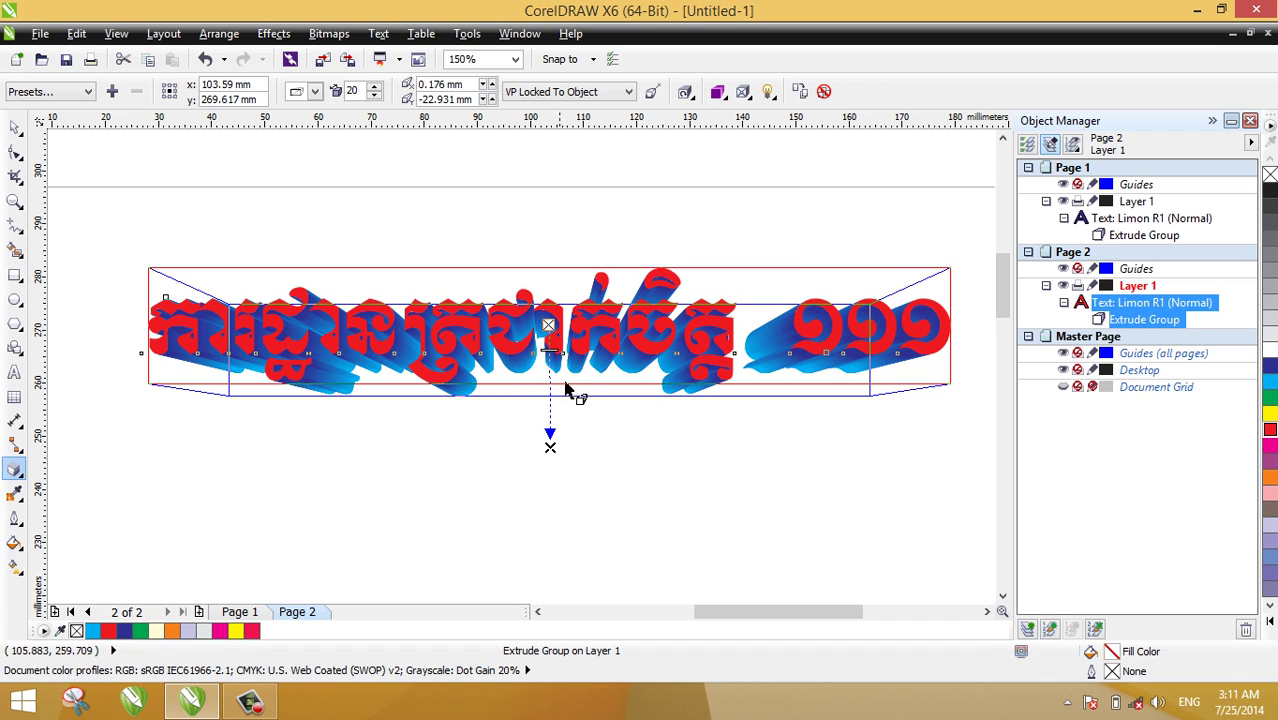
Drag the vanishing point upward, reducing the extrusion depth from 20 to 12.
{"action": "scroll", "coordinate": [571, 380], "scroll_direction": "up", "scroll_amount": 1}
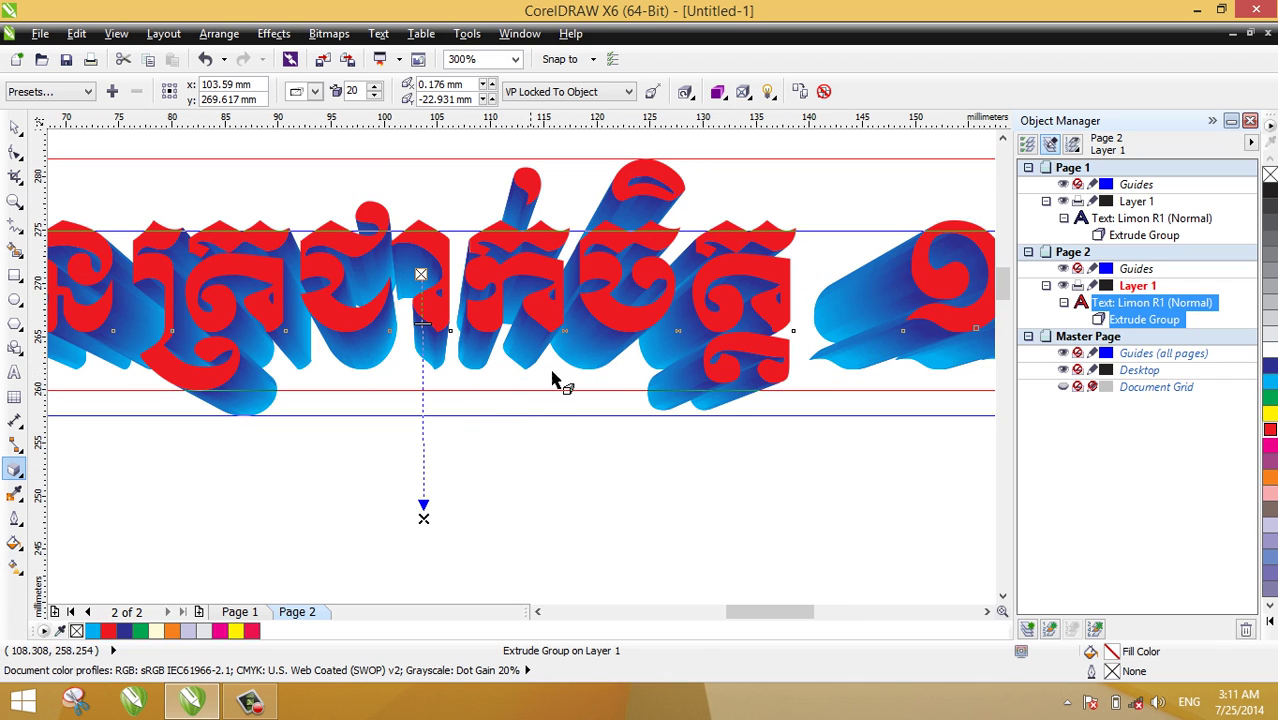
{"action": "scroll", "coordinate": [447, 368], "scroll_direction": "down", "scroll_amount": 1}
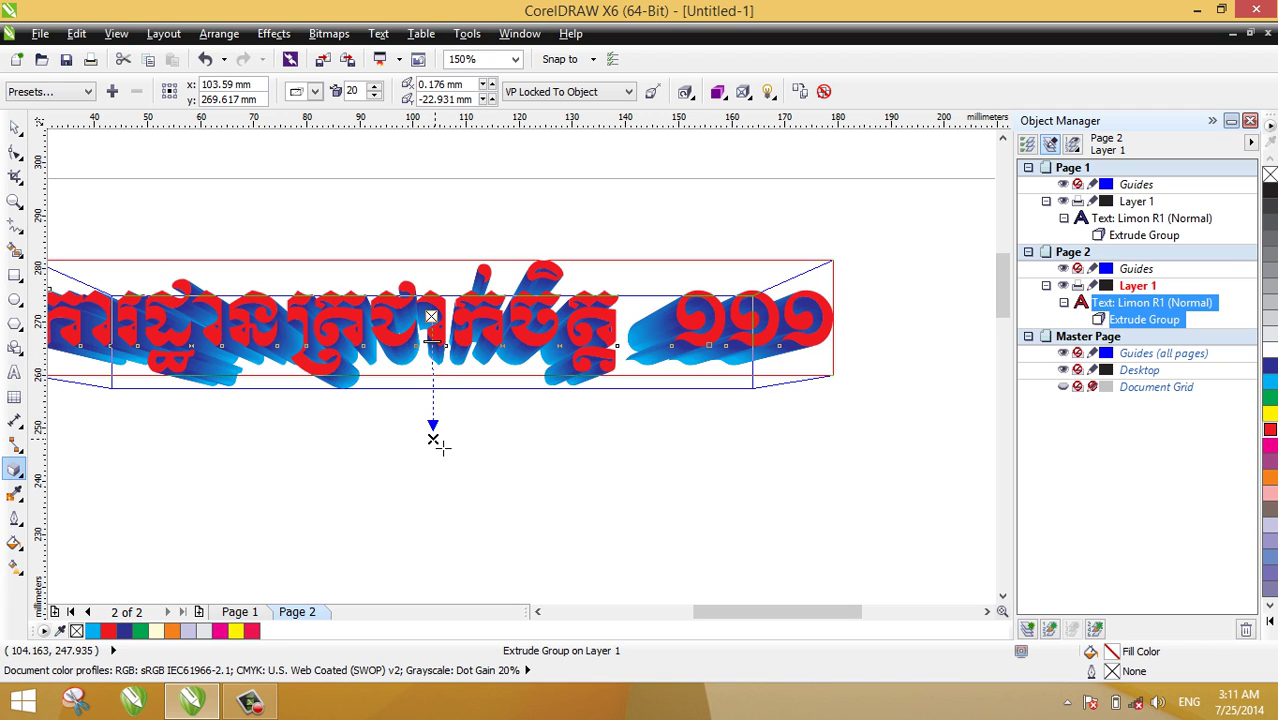
{"action": "left_click_drag", "start_coordinate": [433, 440], "coordinate": [431, 420]}
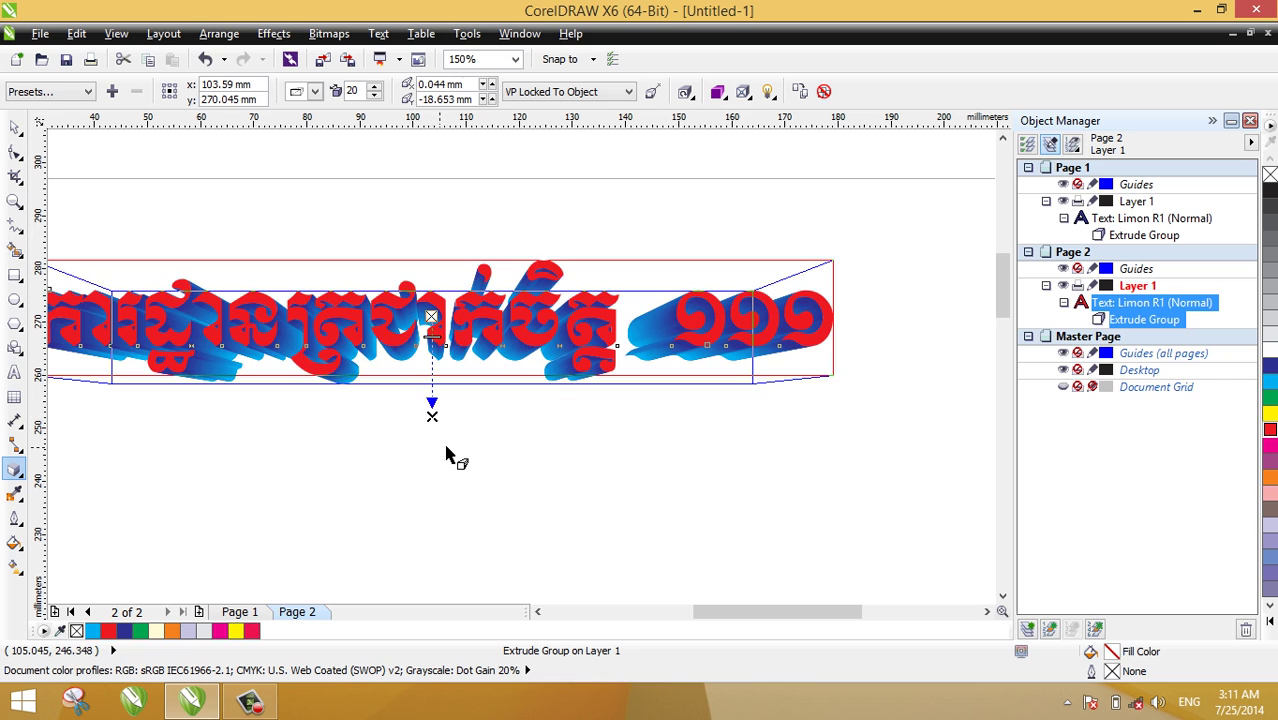
{"action": "scroll", "coordinate": [433, 348], "scroll_direction": "up", "scroll_amount": 2}
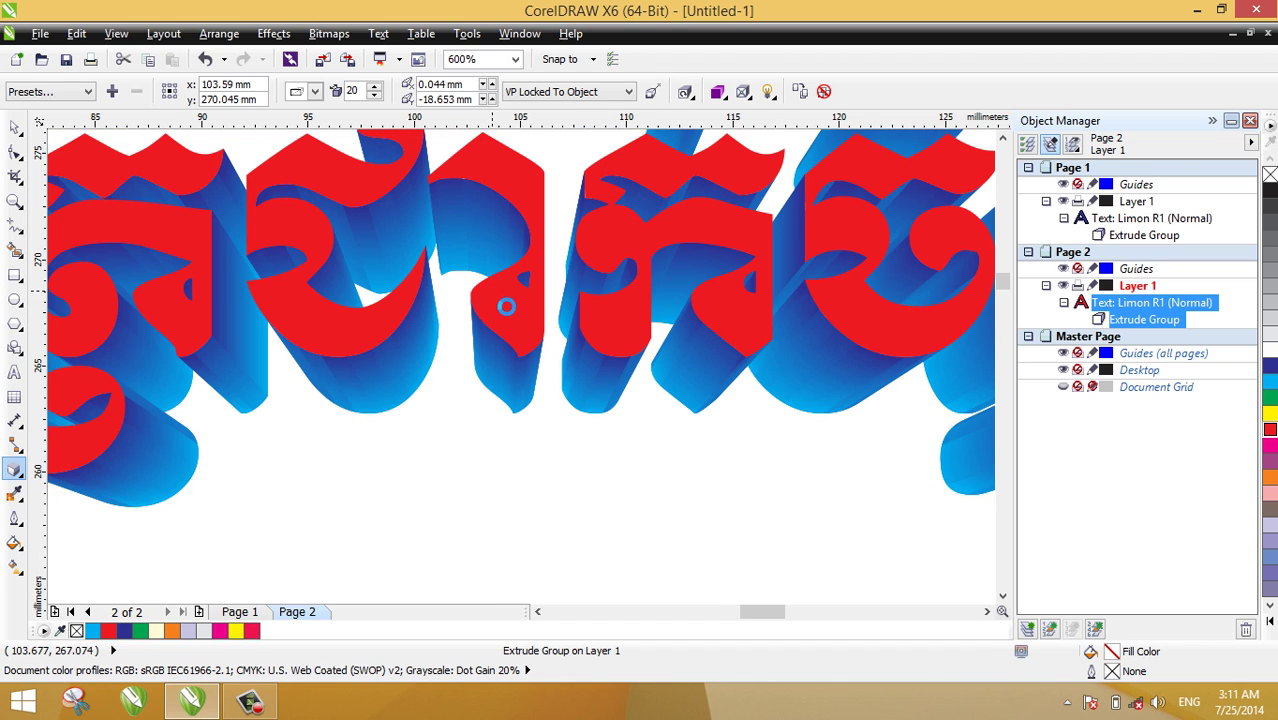
{"action": "scroll", "coordinate": [470, 380], "scroll_direction": "down", "scroll_amount": 2}
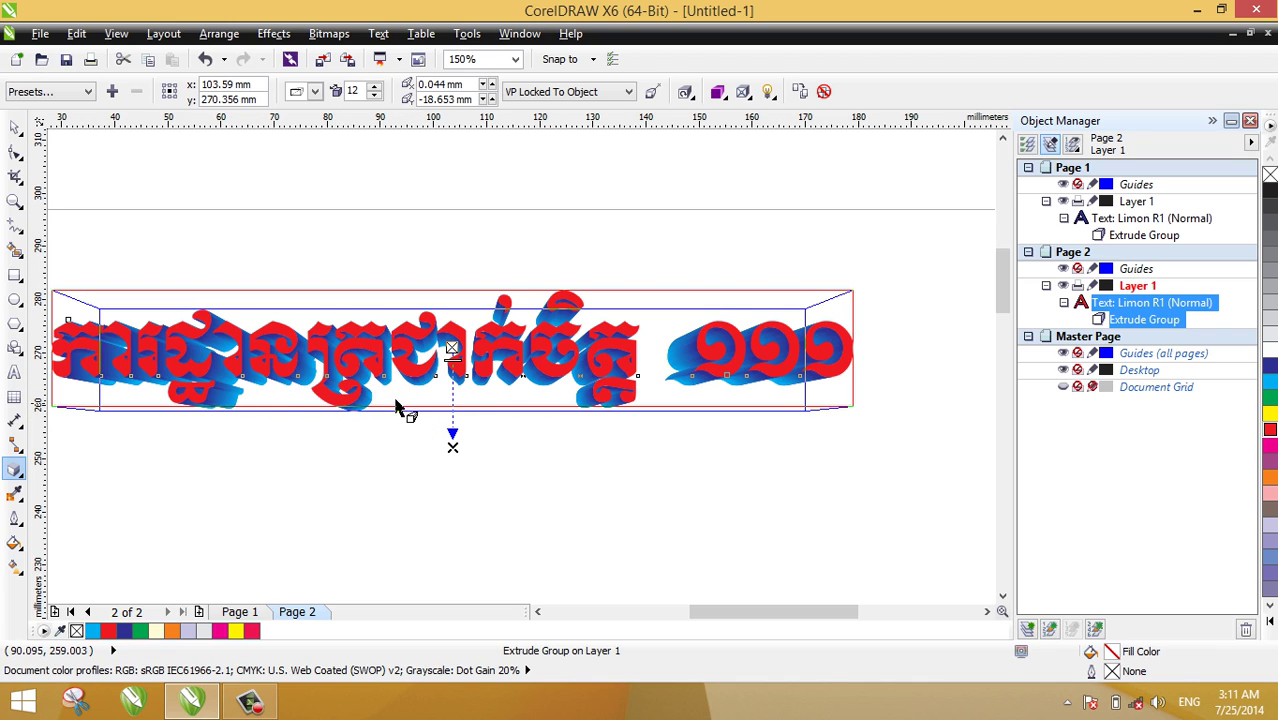
{"action": "left_click", "coordinate": [16, 127]}
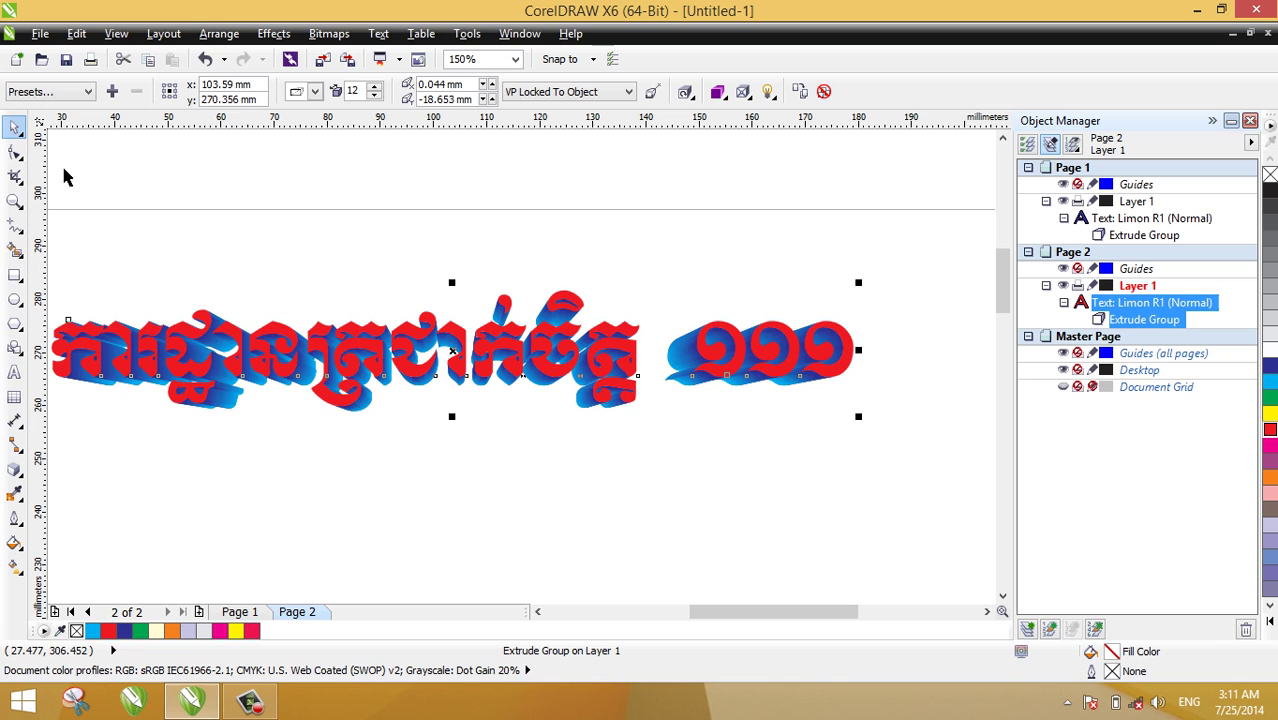
{"action": "left_click", "coordinate": [388, 248]}
{"action": "left_click_drag", "start_coordinate": [743, 611], "coordinate": [770, 601]}
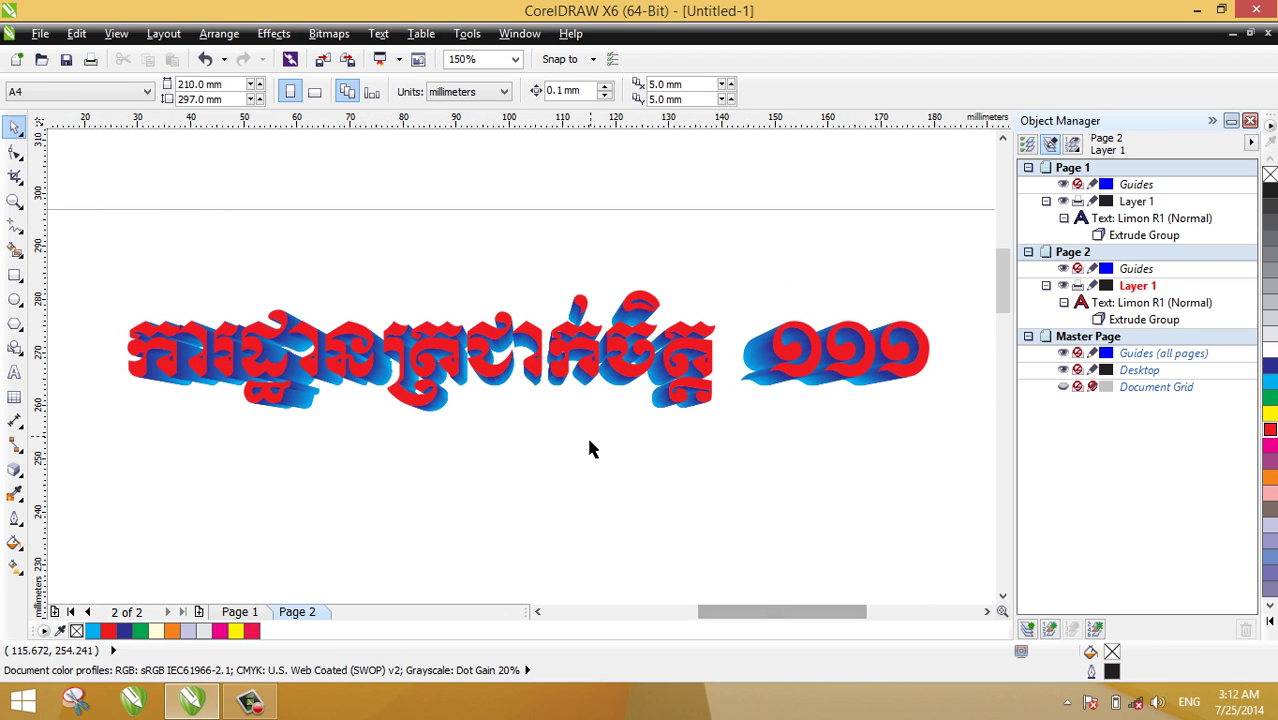
{"action": "scroll", "coordinate": [580, 430], "scroll_direction": "down", "scroll_amount": 1}
{"action": "scroll", "coordinate": [395, 398], "scroll_direction": "up", "scroll_amount": 2}
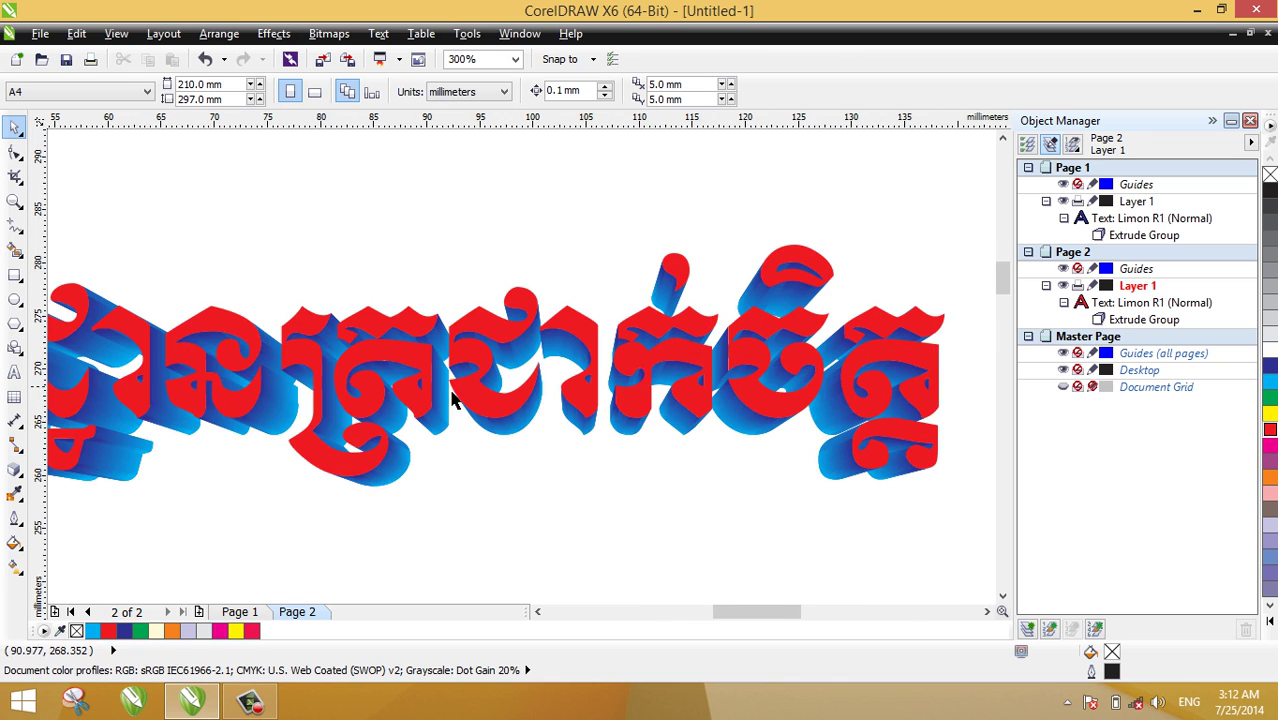
{"action": "scroll", "coordinate": [468, 397], "scroll_direction": "up", "scroll_amount": 1}
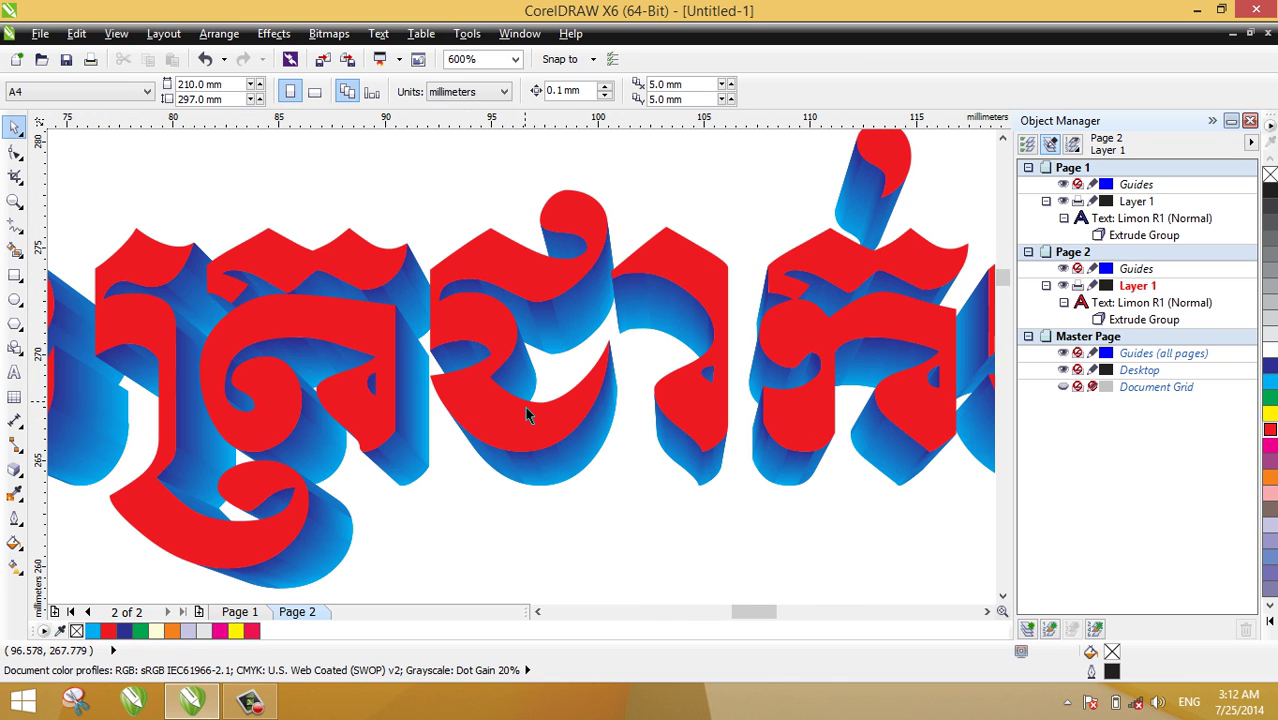
{"action": "scroll", "coordinate": [525, 406], "scroll_direction": "down", "scroll_amount": 1}
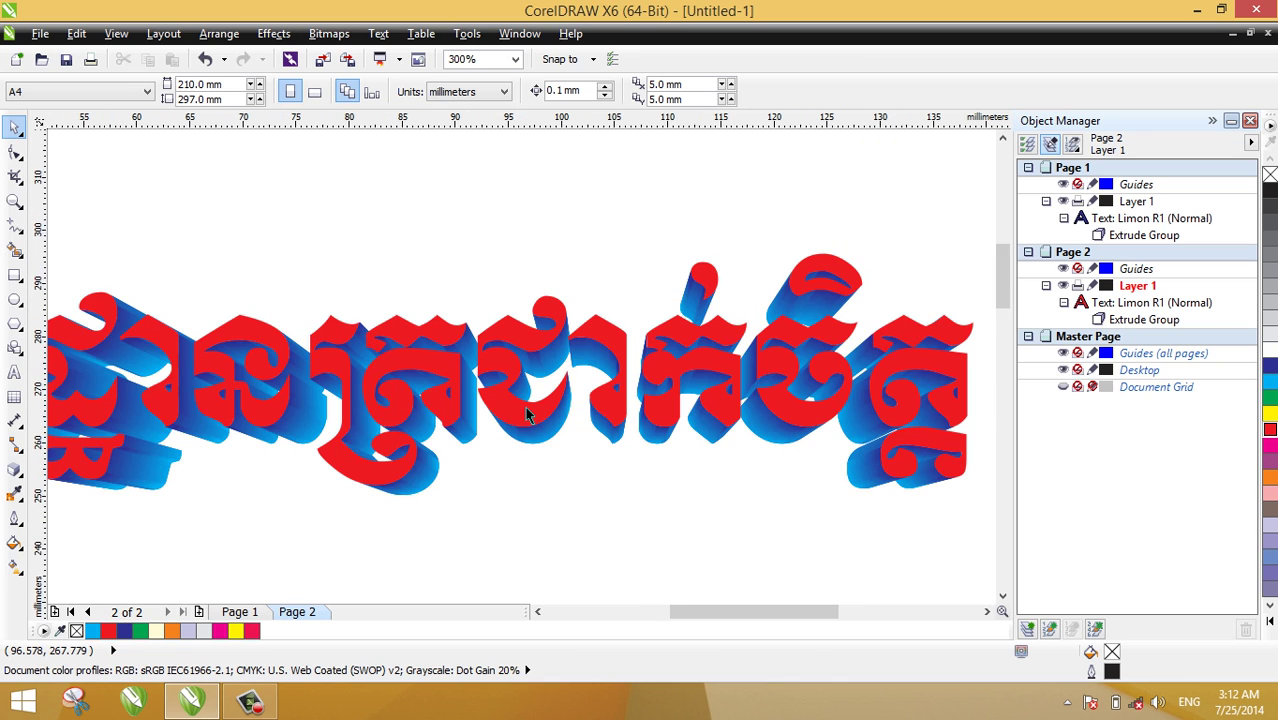
{"action": "scroll", "coordinate": [525, 406], "scroll_direction": "down", "scroll_amount": 1}
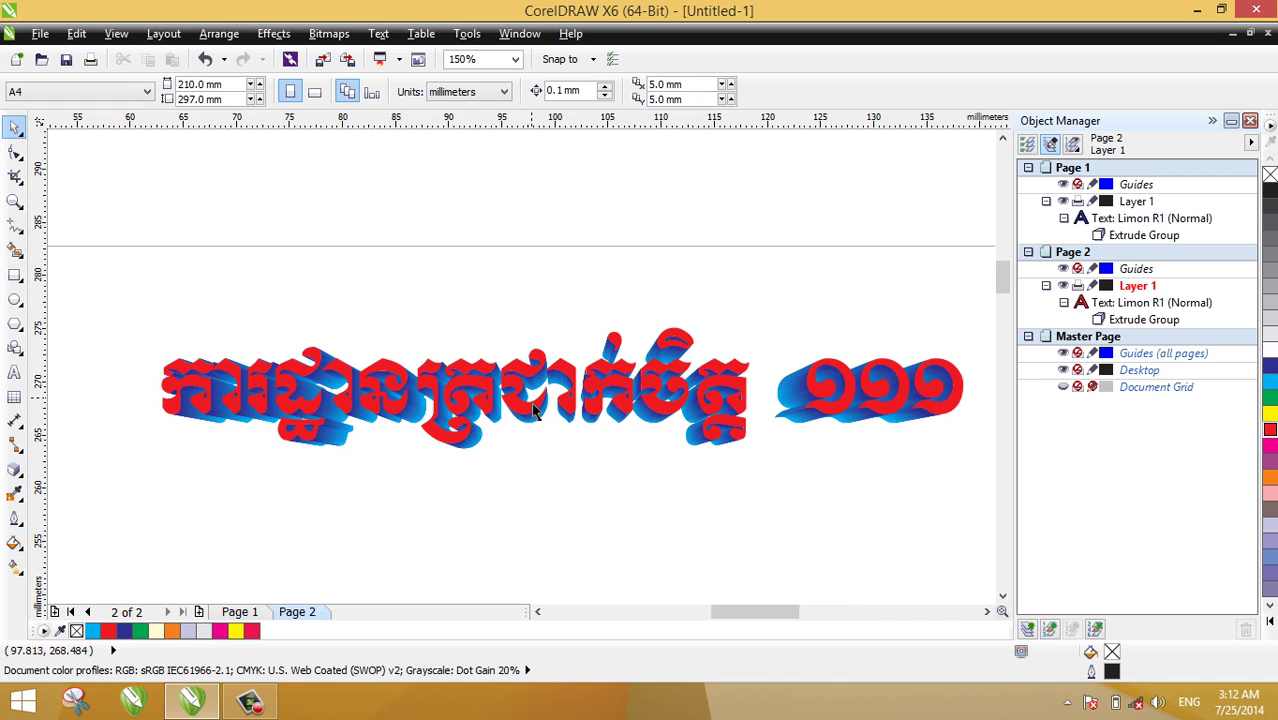
{"action": "scroll", "coordinate": [533, 410], "scroll_direction": "up", "scroll_amount": 1}
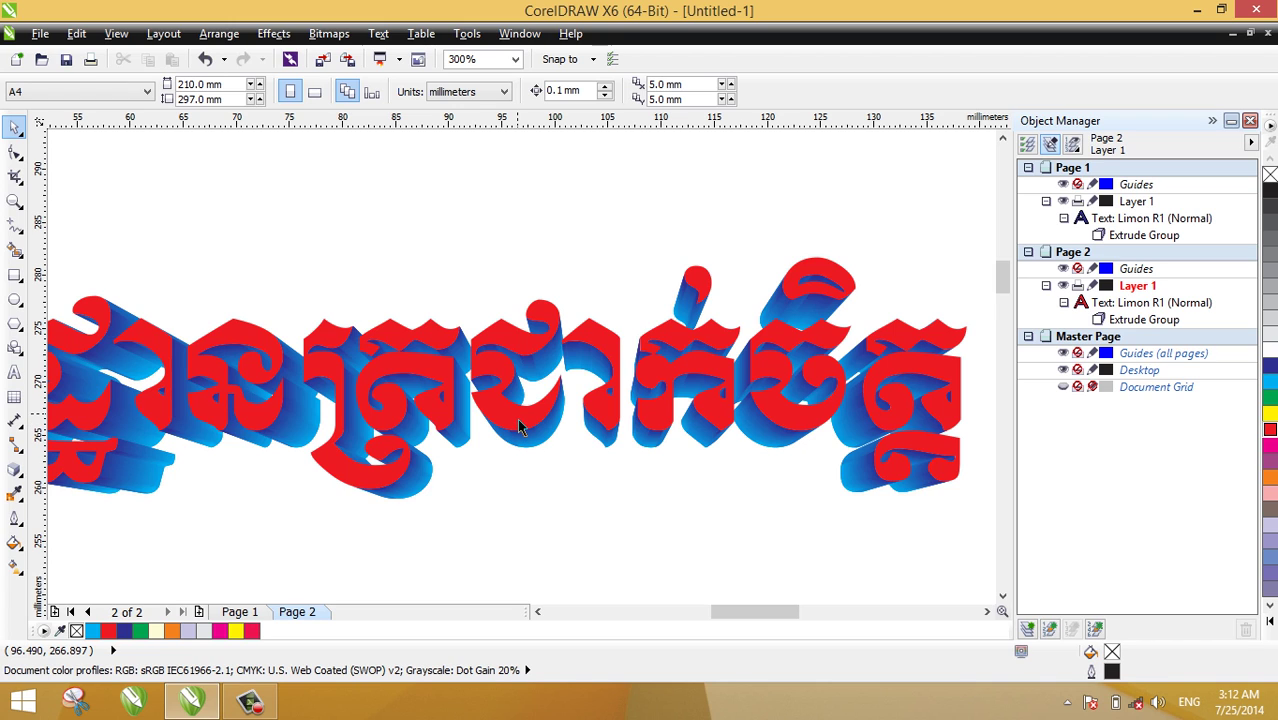
{"action": "scroll", "coordinate": [519, 427], "scroll_direction": "down", "scroll_amount": 1}
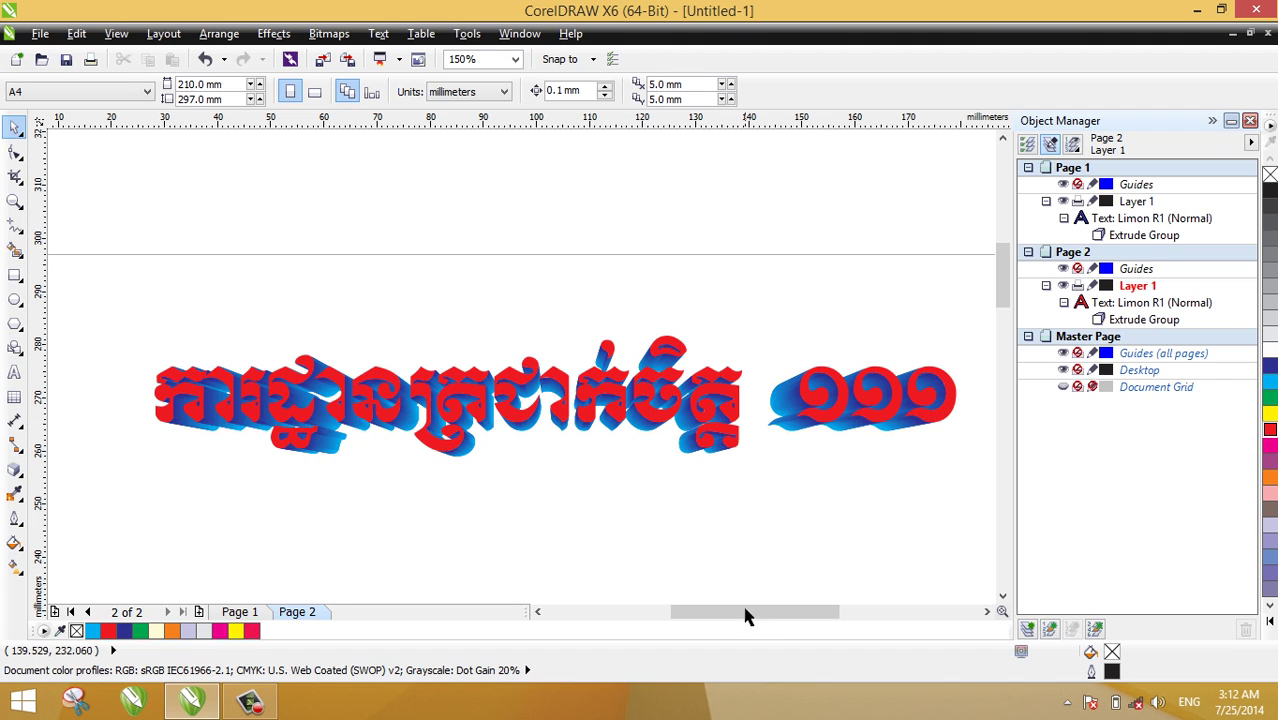
{"action": "left_click_drag", "start_coordinate": [745, 612], "coordinate": [770, 612]}
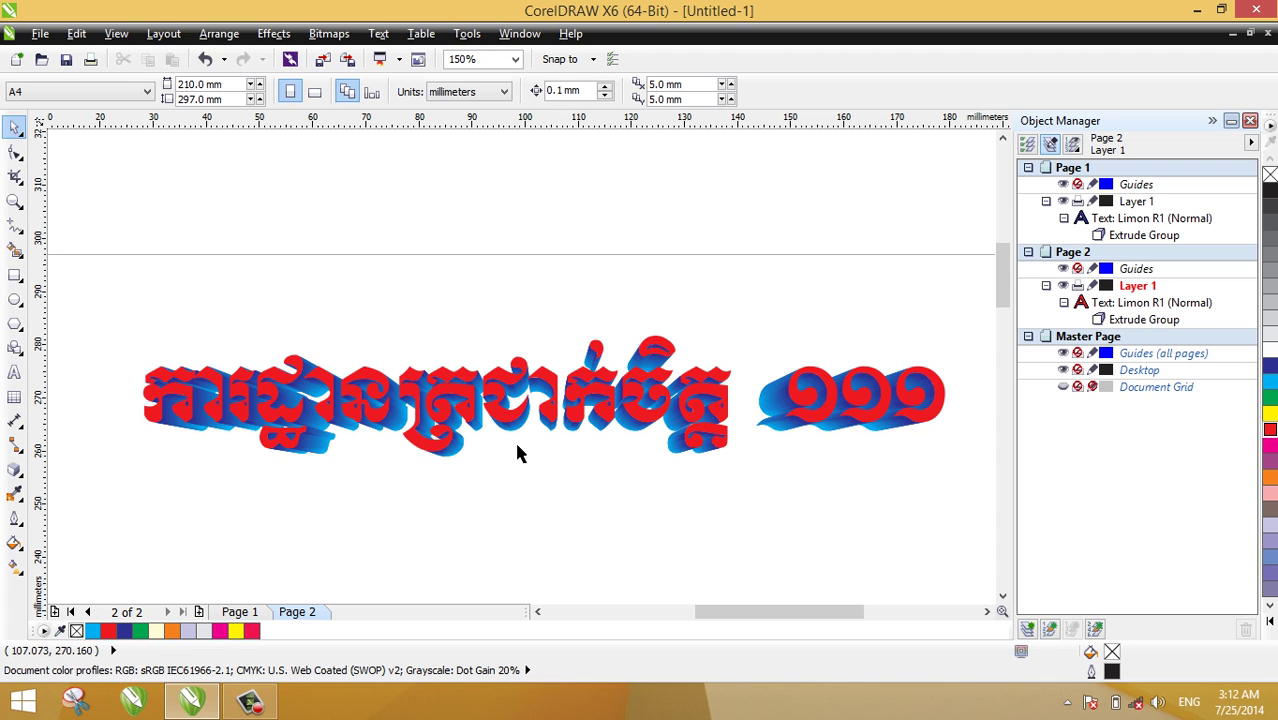
{"action": "scroll", "coordinate": [530, 410], "scroll_direction": "up", "scroll_amount": 2}
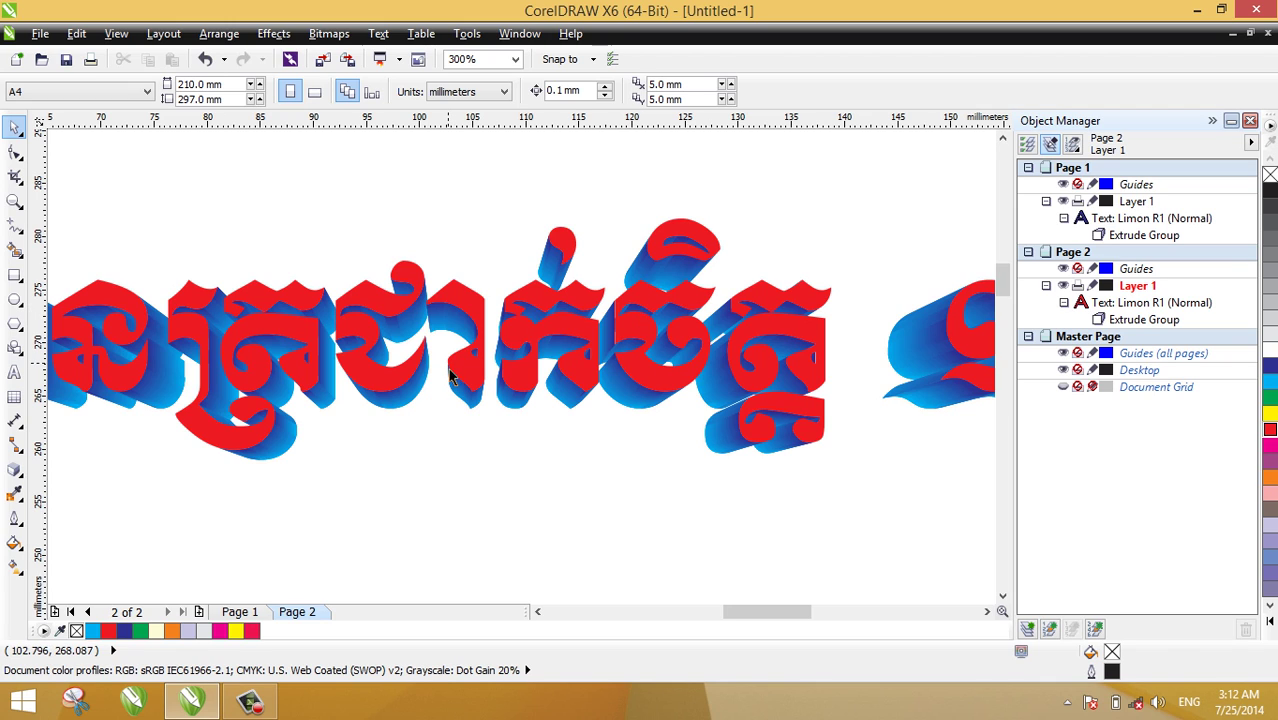
{"action": "scroll", "coordinate": [490, 340], "scroll_direction": "down", "scroll_amount": 2}
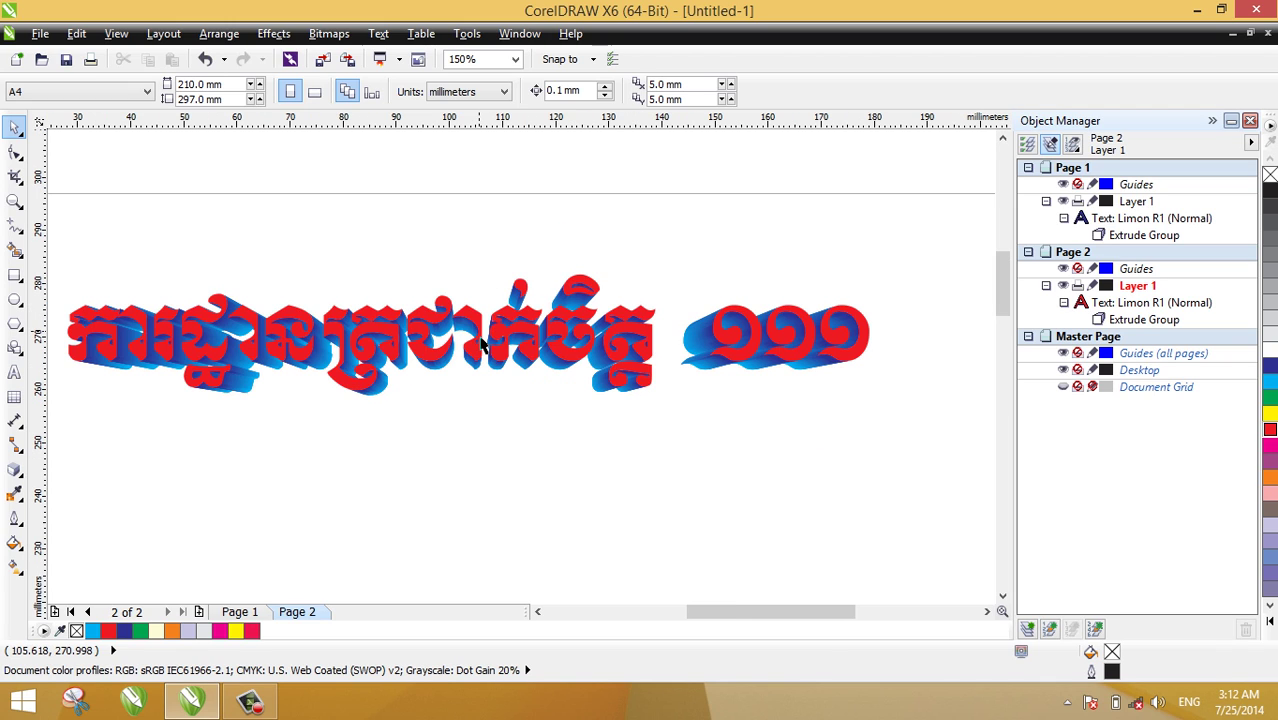